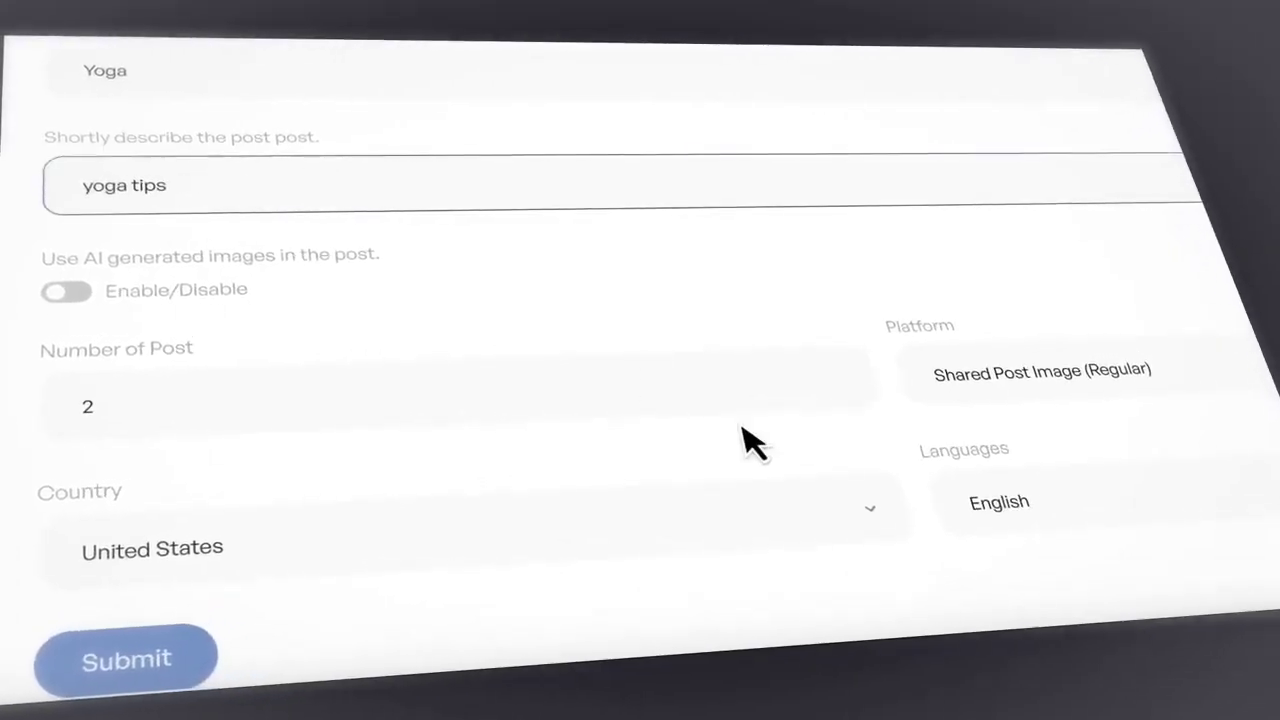
Step: Submit the Yoga campaign for 5 posts in Shared Post Image (Regular) format, then begin choosing a stream to schedule
left_click(855, 376)
left_click(855, 376)
left_click(1040, 372)
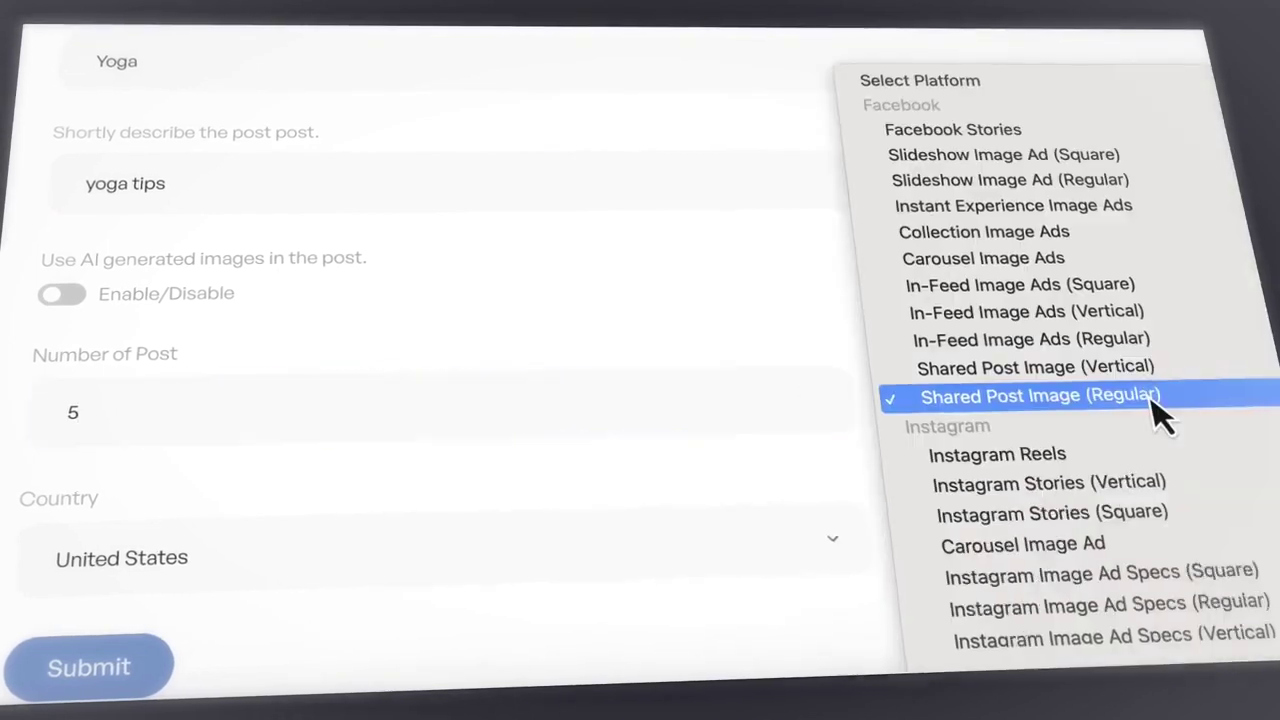
left_click(1150, 398)
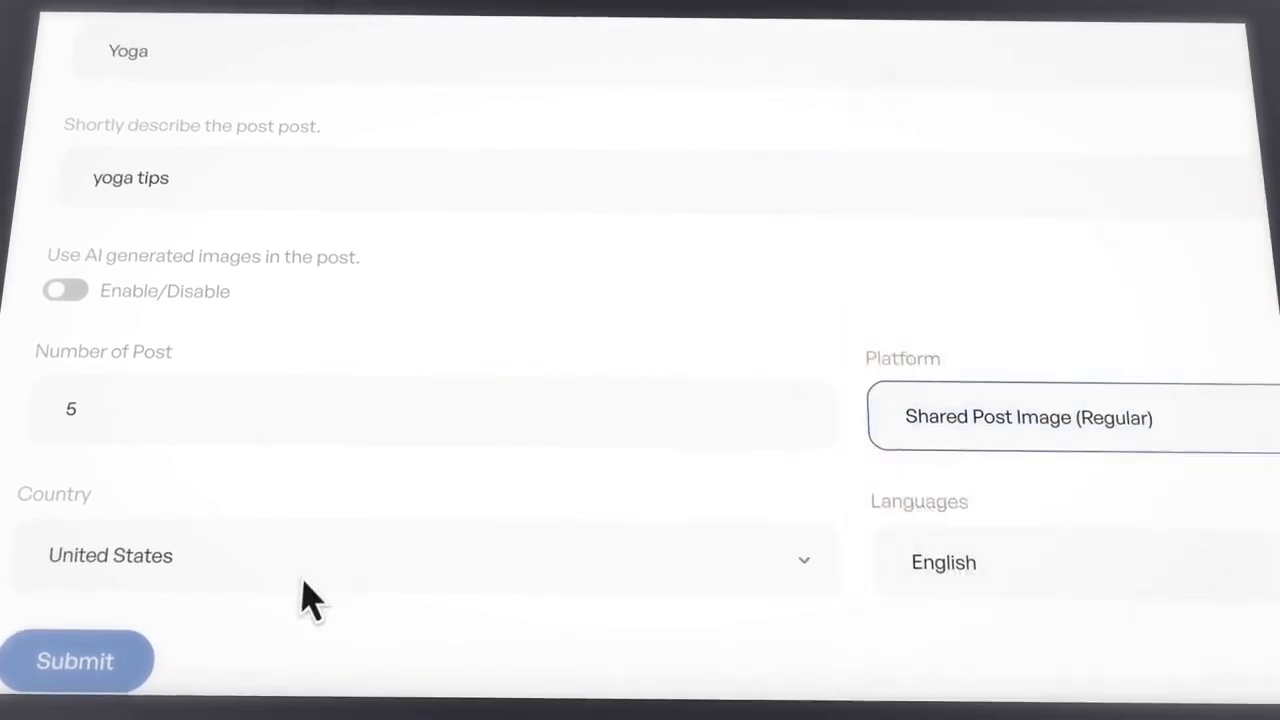
left_click(118, 656)
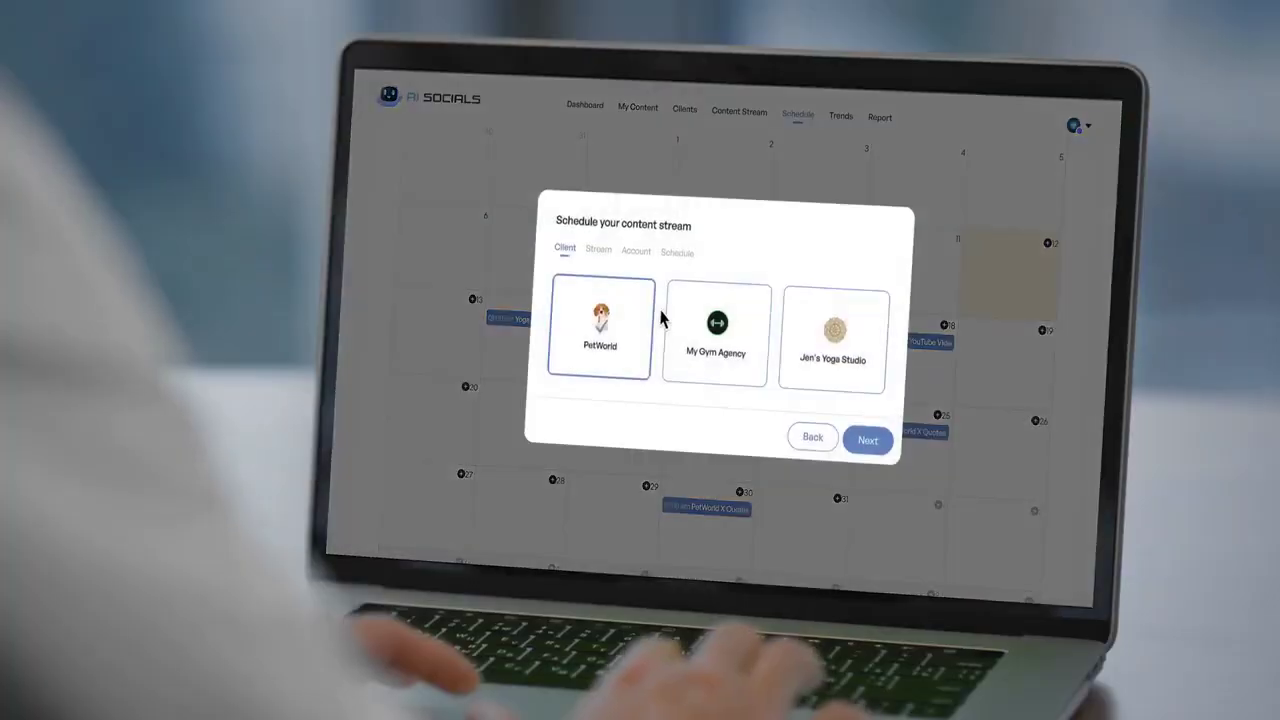
left_click(608, 274)
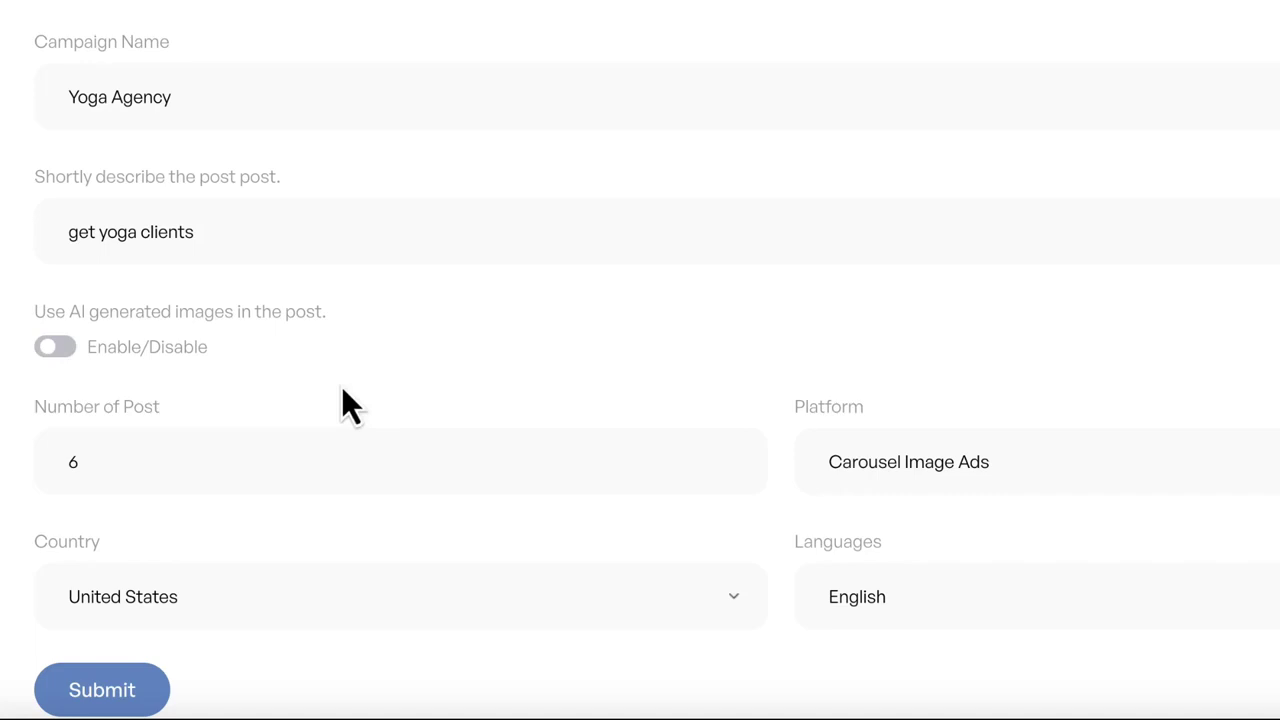
Step: Submit the Yoga Agency campaign with Carousel Image Ads as the platform format
left_click(900, 479)
left_click(904, 460)
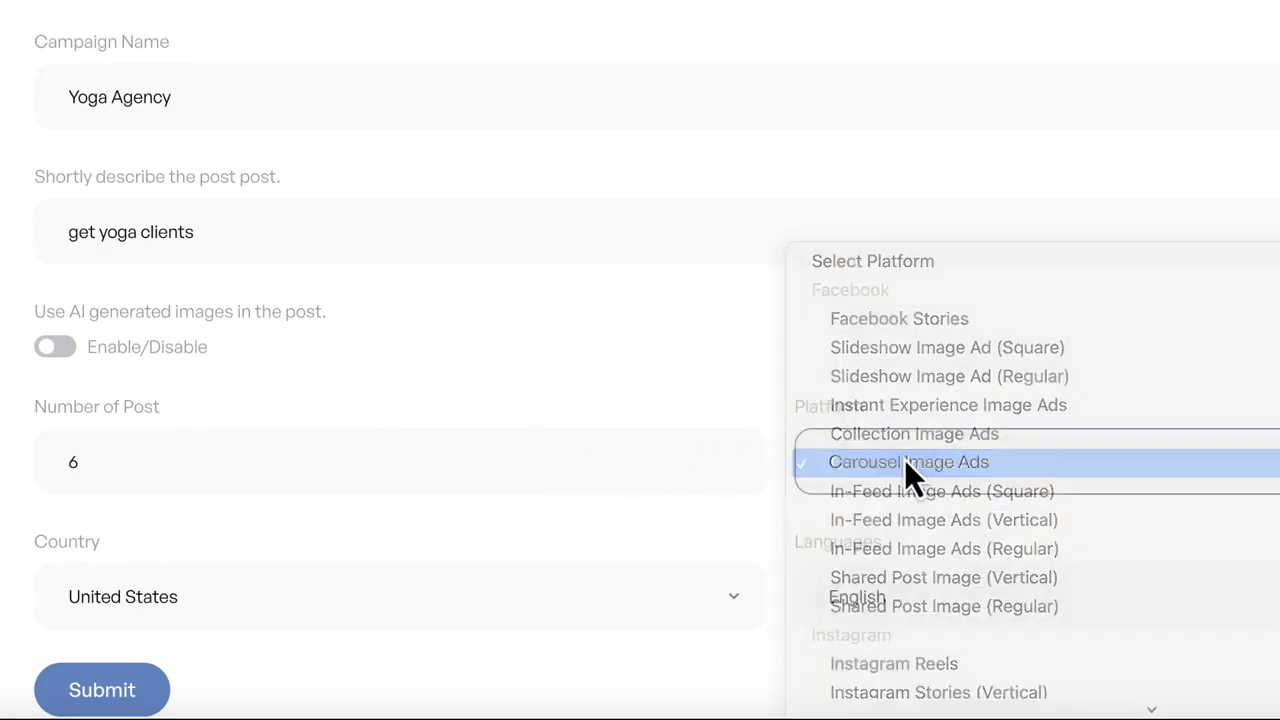
left_click(90, 700)
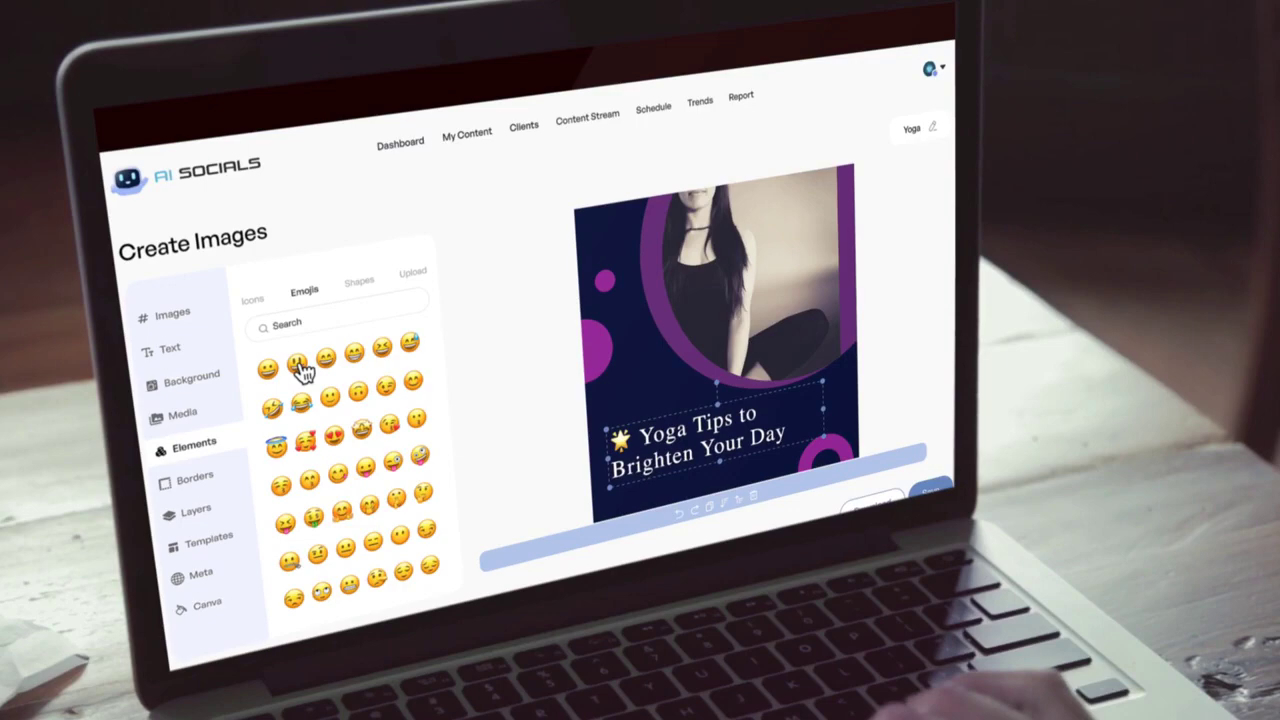
Step: Move the emoji above the yoga post title, then open the Voiceover voice list
left_click_drag(735, 338, 640, 386)
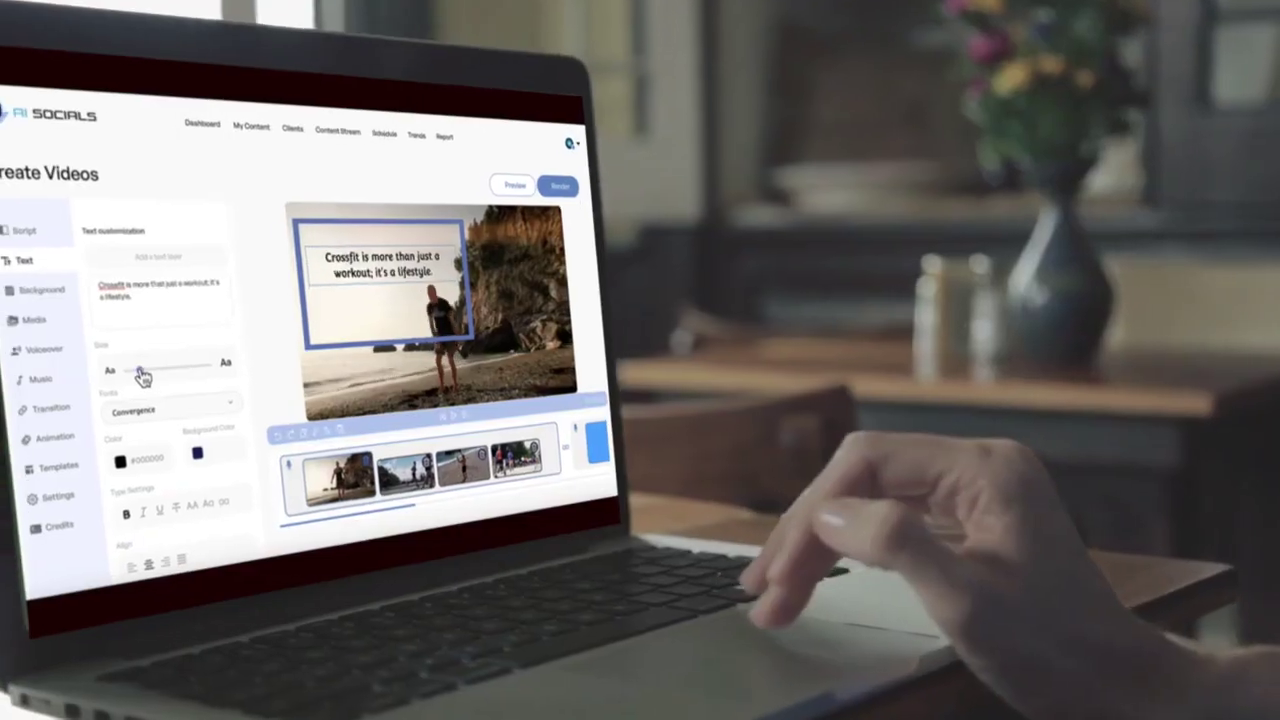
left_click(62, 348)
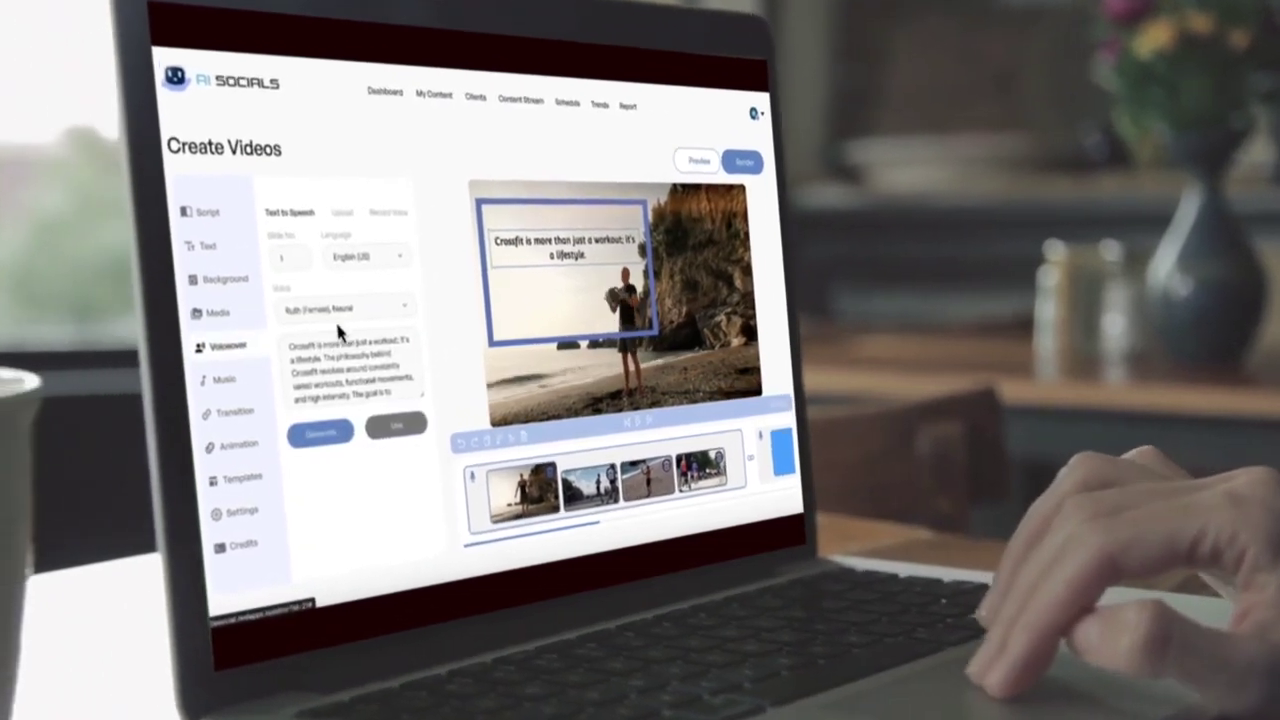
left_click(295, 311)
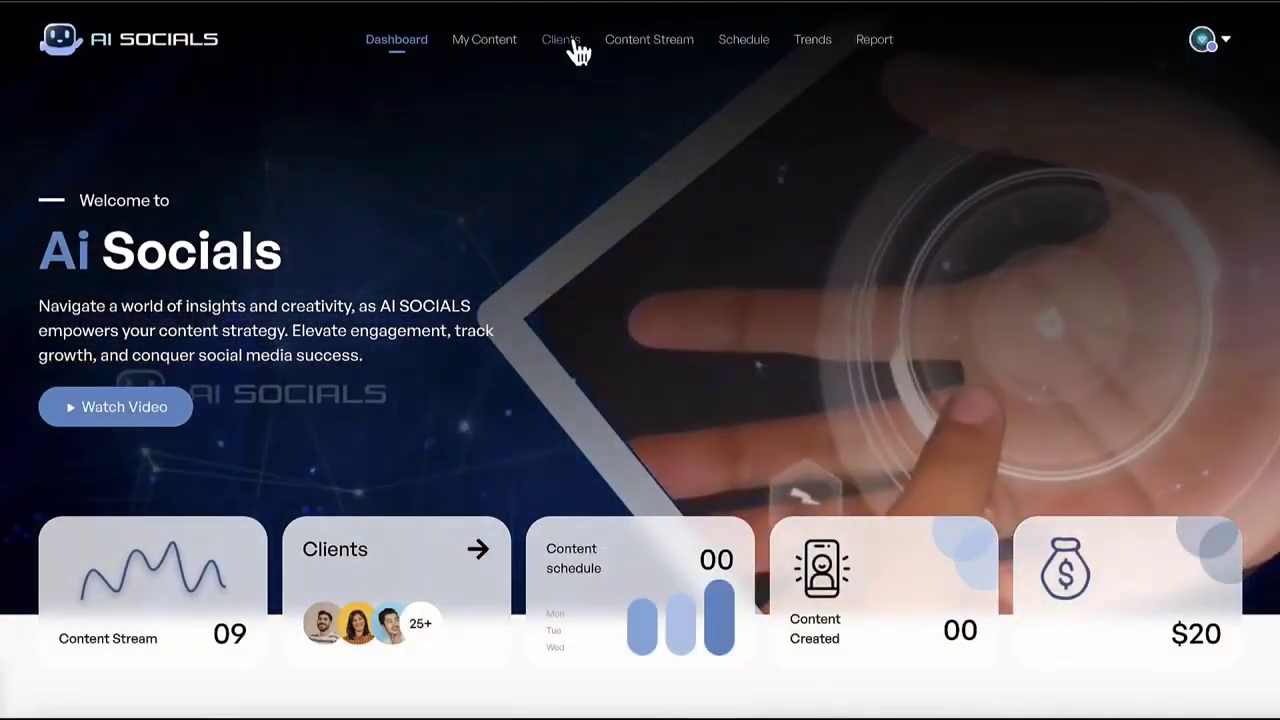
Step: Edit the PetWorld client card from Clients, leaving billing frequency at Weekly
left_click(578, 52)
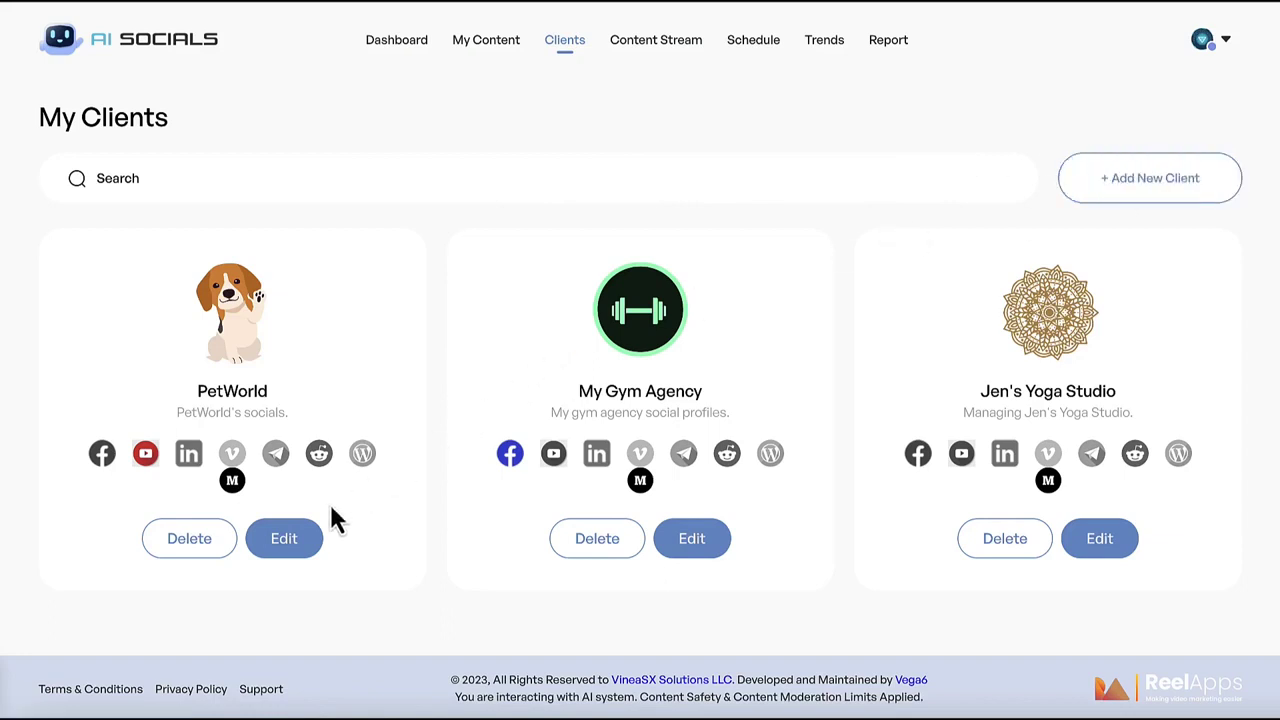
left_click(286, 535)
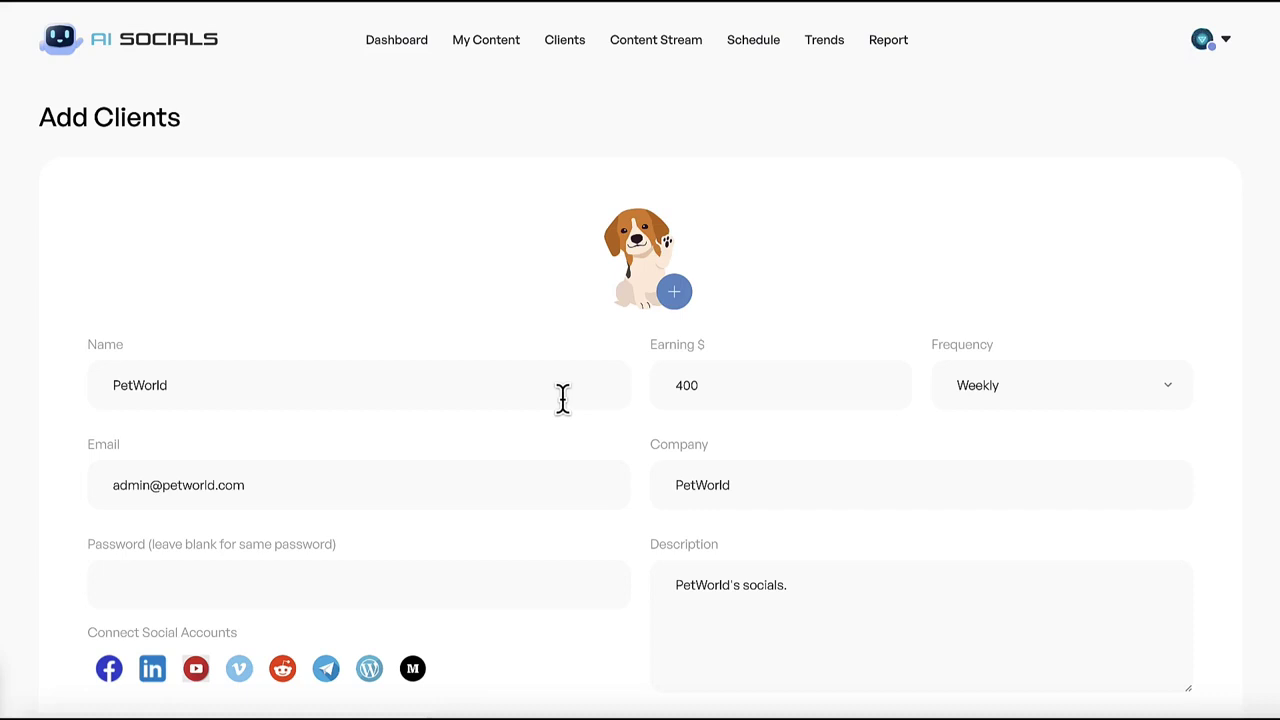
scroll(460, 470, "down", 1)
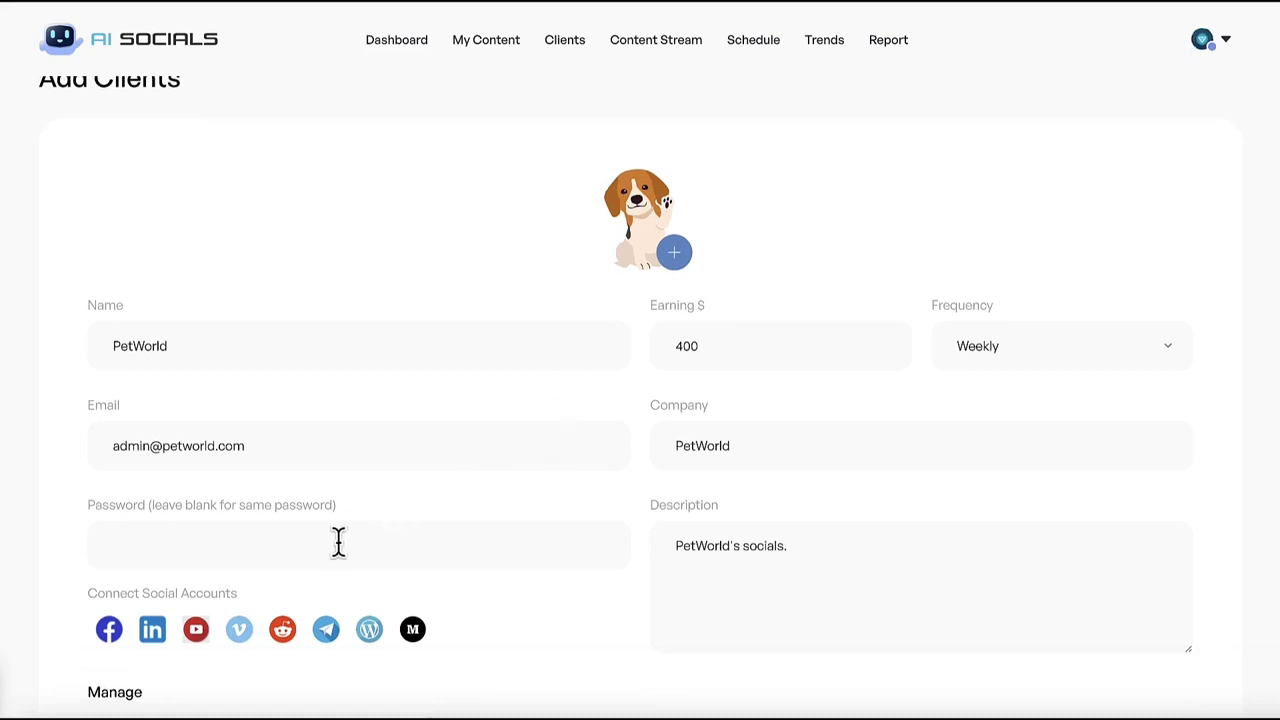
left_click(1145, 358)
left_click(1110, 342)
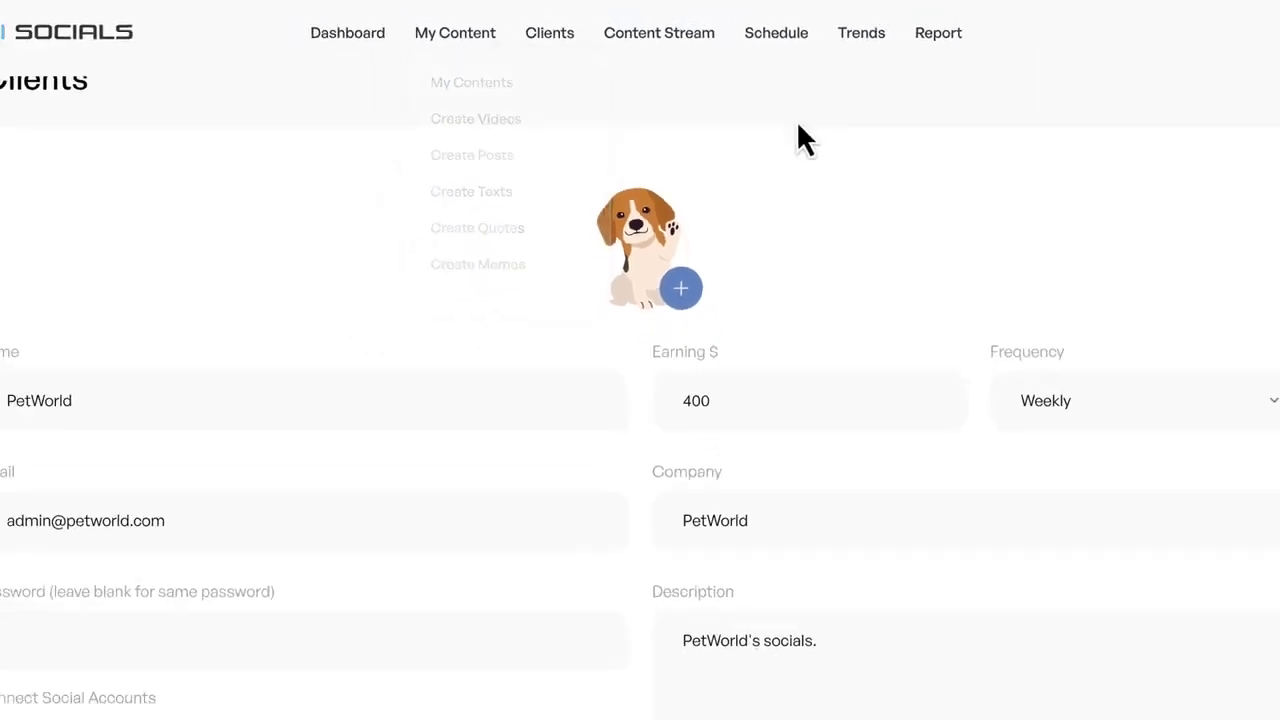
Step: Search Reddit trends for 'cryptocurrency' and browse the results
left_click(826, 42)
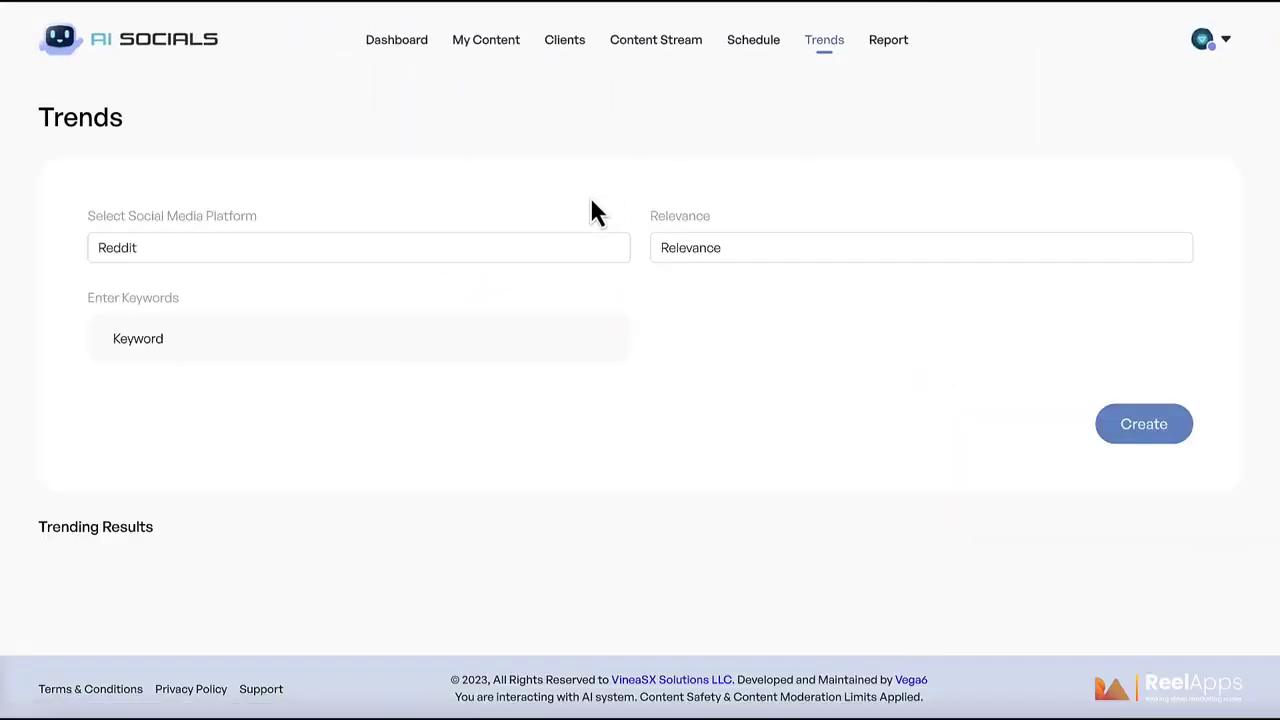
left_click(424, 330)
type("cryptocurrency")
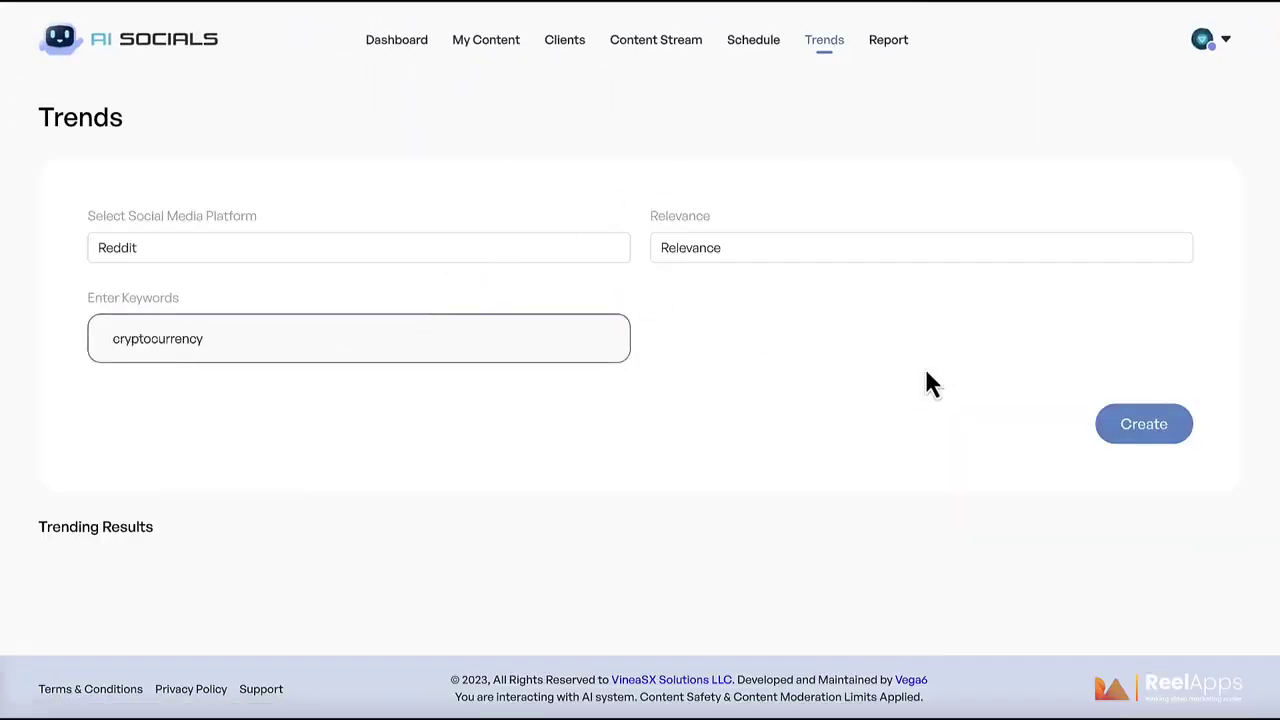
left_click(1137, 430)
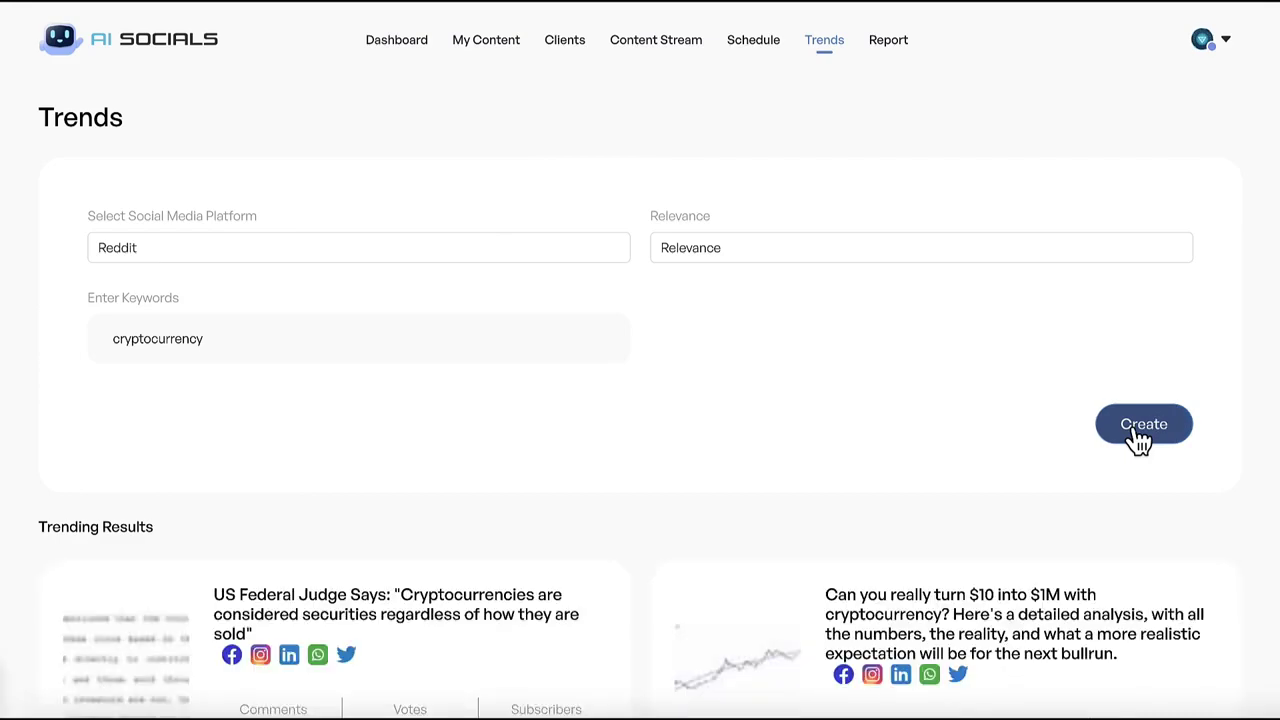
scroll(943, 441, "down", 4)
scroll(943, 441, "down", 3)
scroll(943, 441, "up", 1)
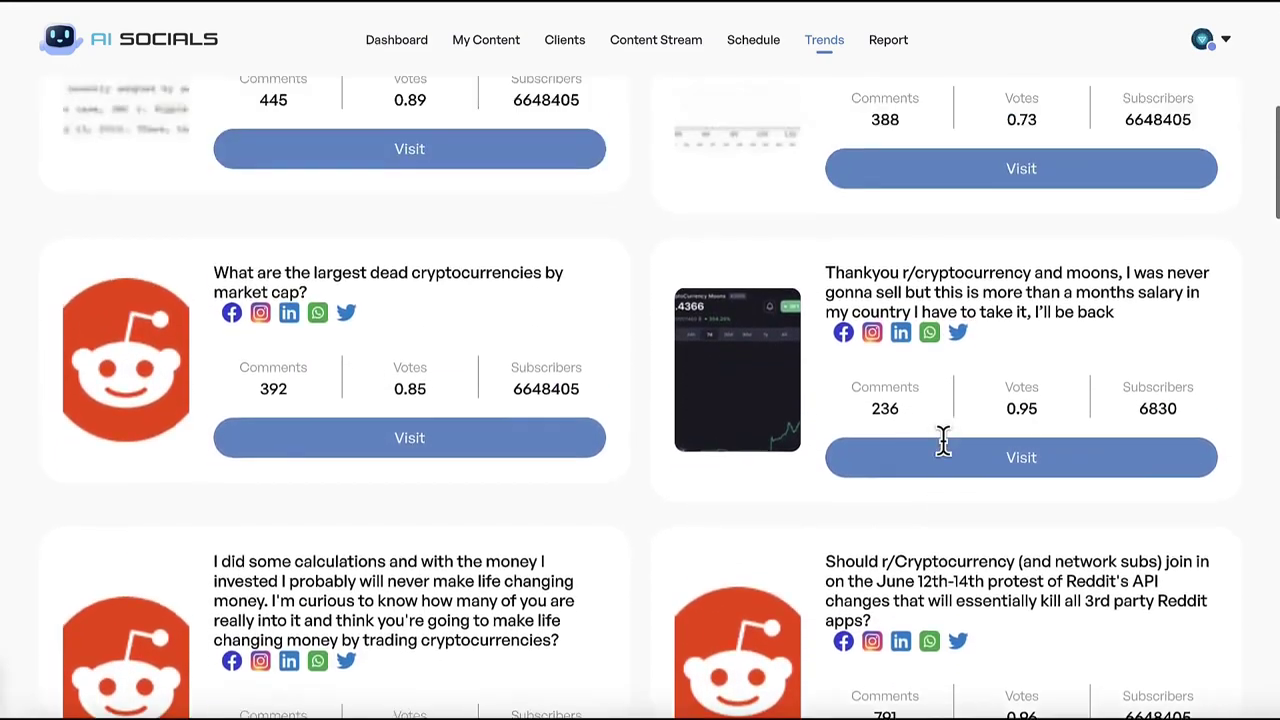
scroll(943, 441, "up", 3)
scroll(945, 450, "up", 2)
scroll(930, 380, "up", 1)
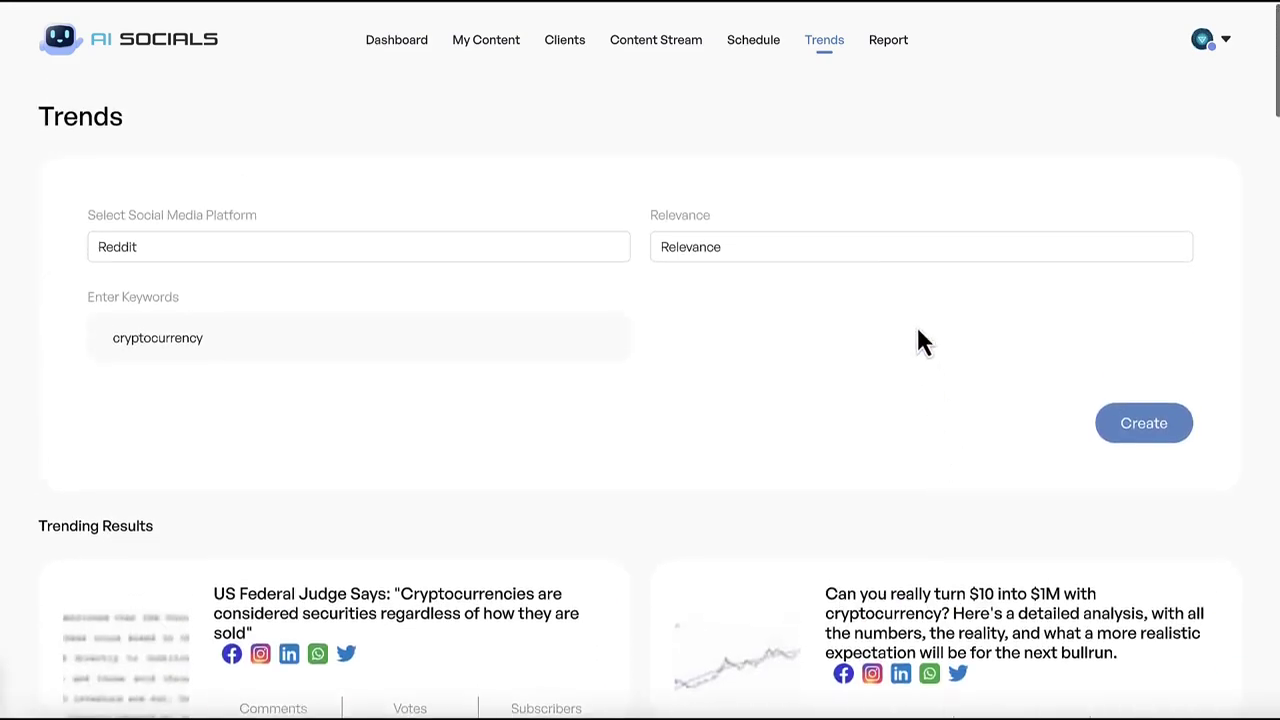
Step: Switch the trend source to Youtube and rerun the 'cryptocurrency' search
left_click(890, 250)
left_click(890, 251)
left_click(515, 251)
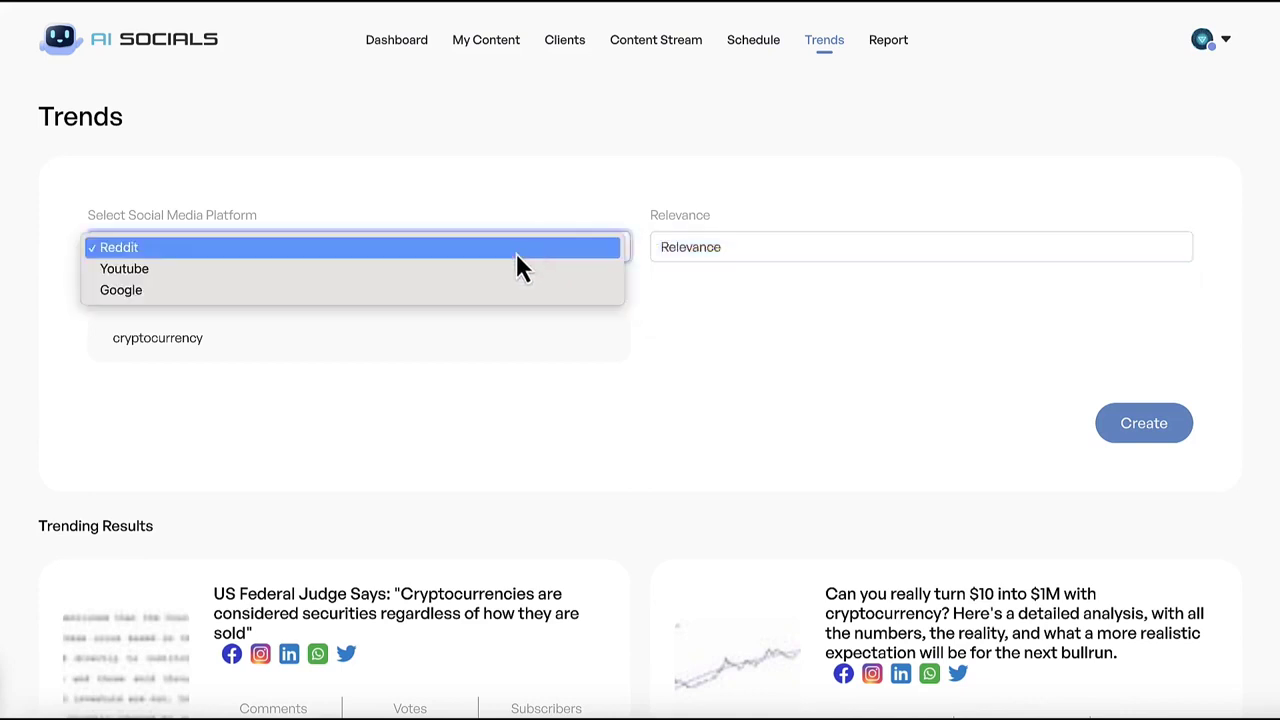
left_click(508, 265)
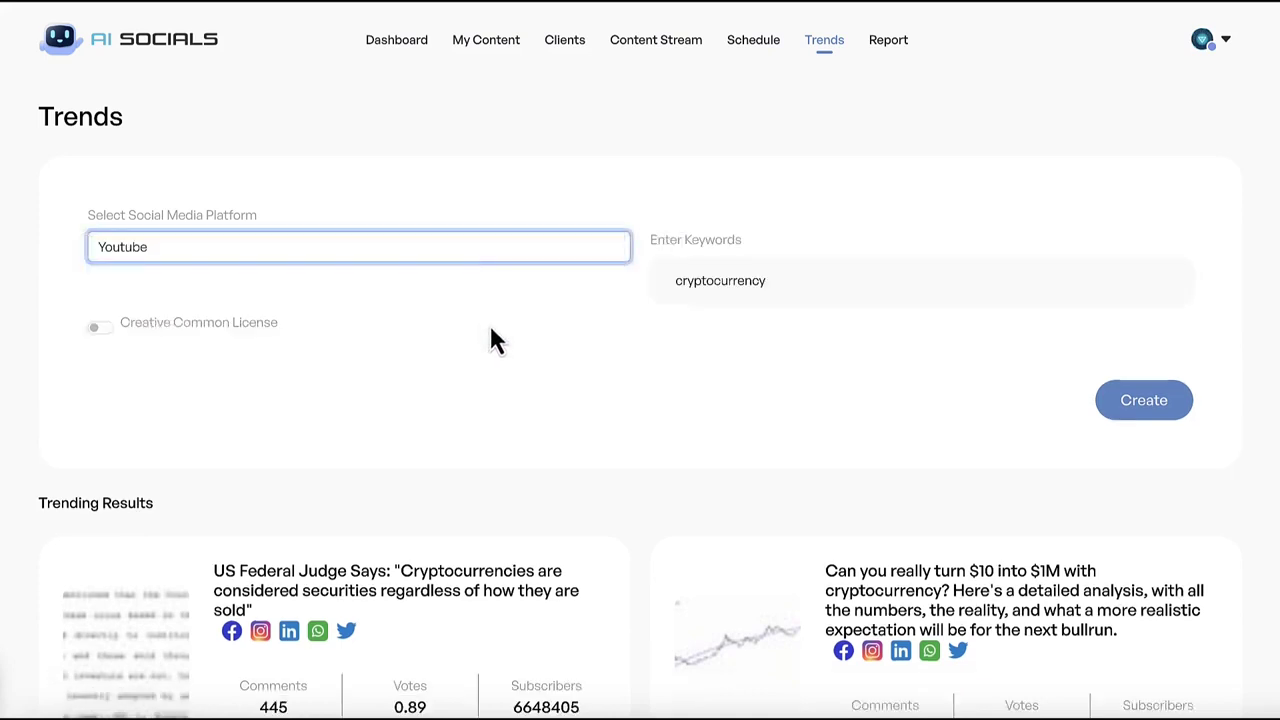
left_click(1167, 418)
scroll(962, 467, "down", 2)
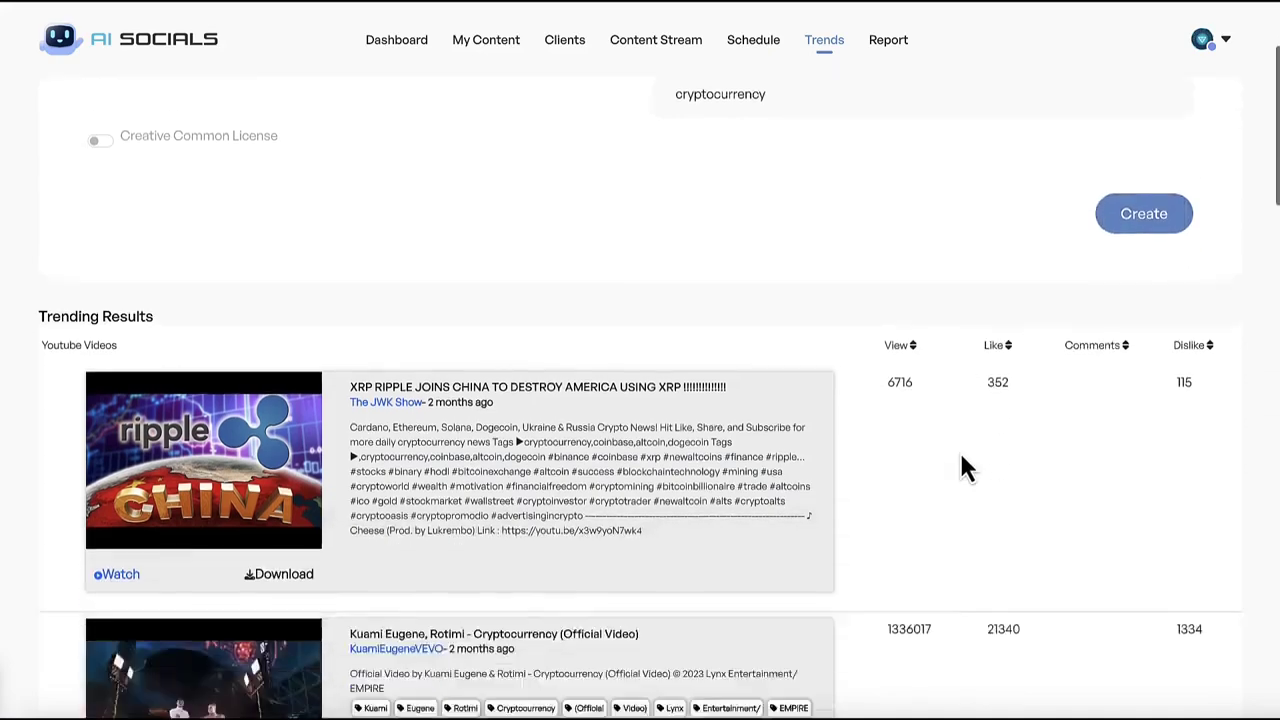
scroll(962, 467, "down", 4)
scroll(962, 467, "down", 2)
scroll(961, 457, "up", 3)
scroll(961, 457, "up", 4)
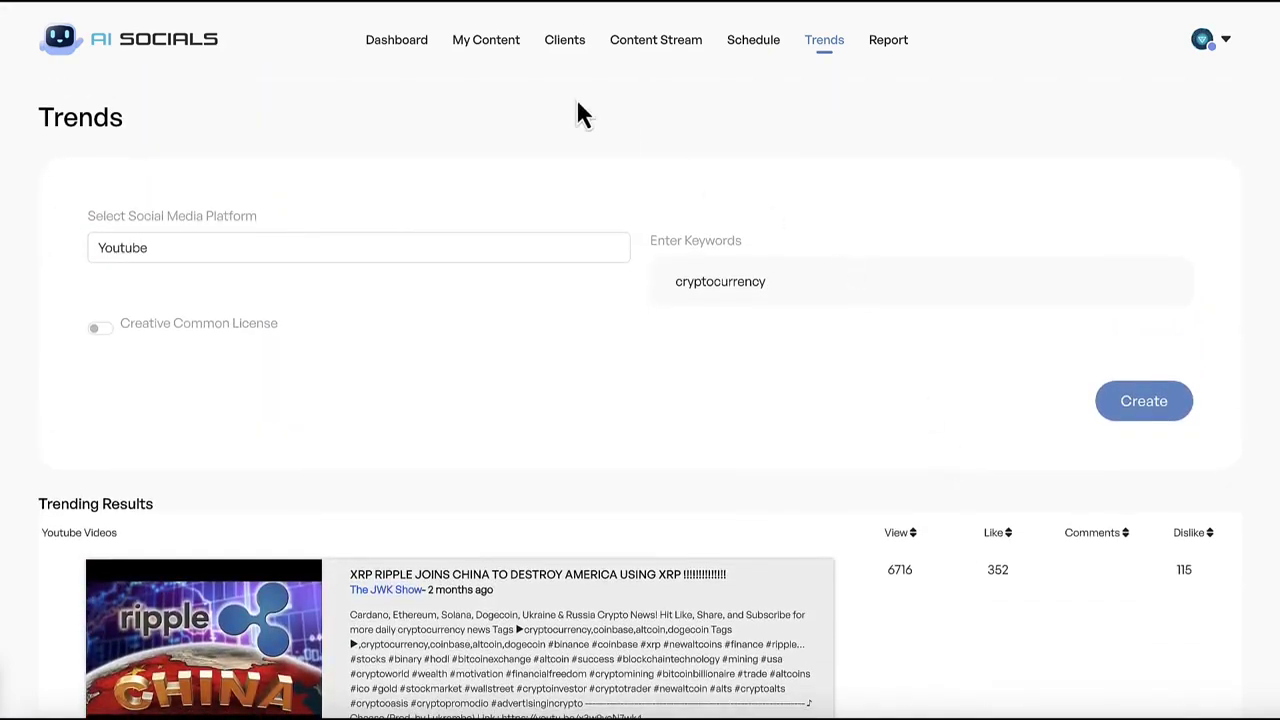
Step: Start a new post with campaign name 'Yoga' and description 'Yoga Tips'
mouse_move(486, 40)
left_click(482, 137)
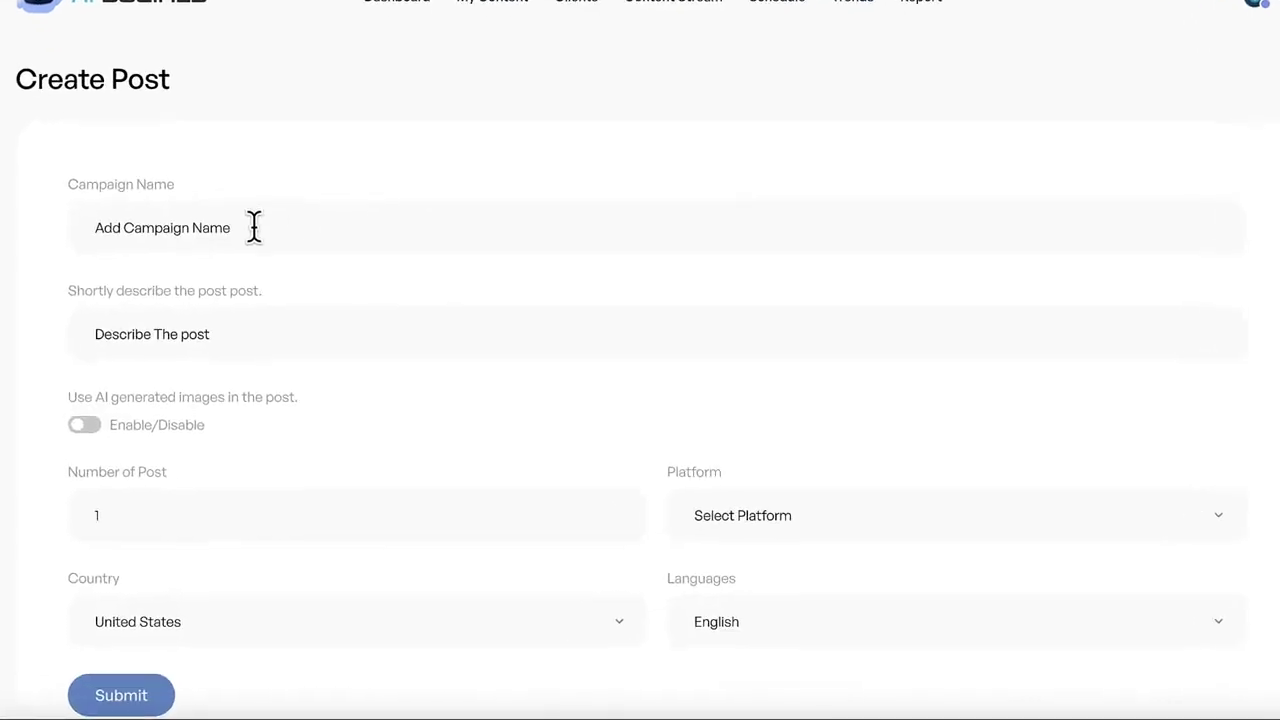
left_click(254, 227)
type("Yoga")
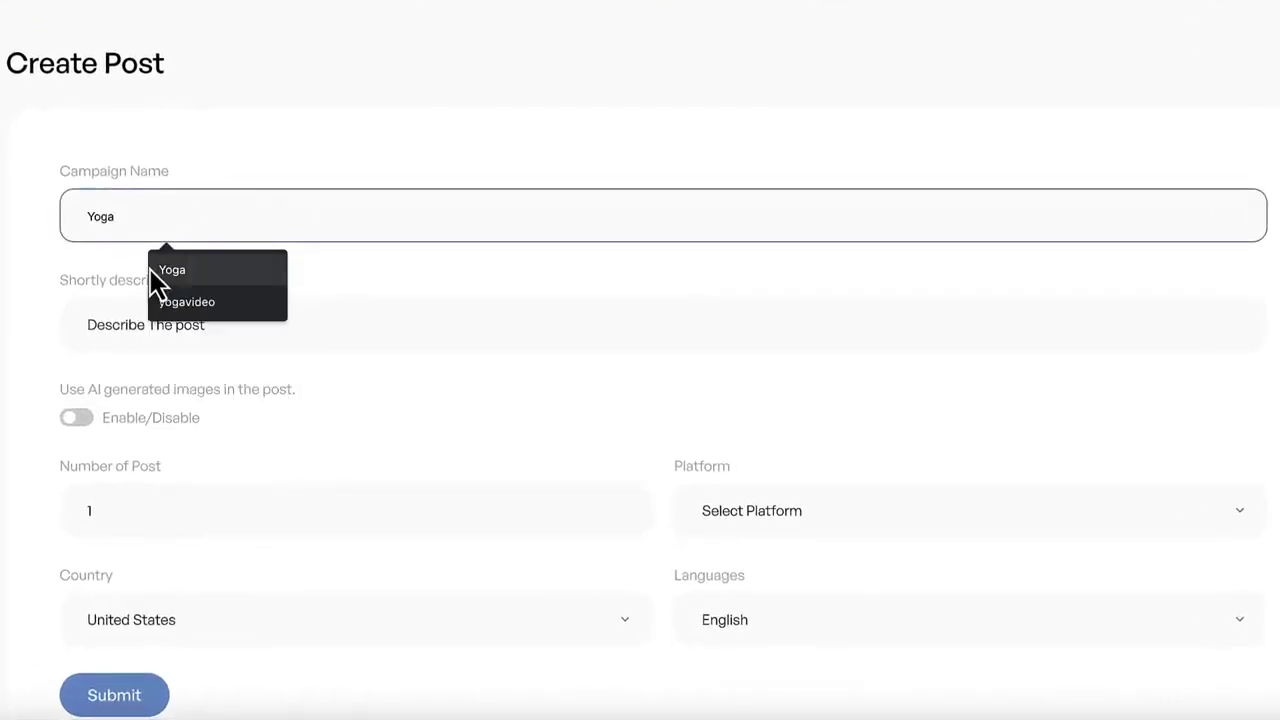
left_click(157, 280)
left_click(108, 315)
type("Yoga Tips")
left_click(45, 376)
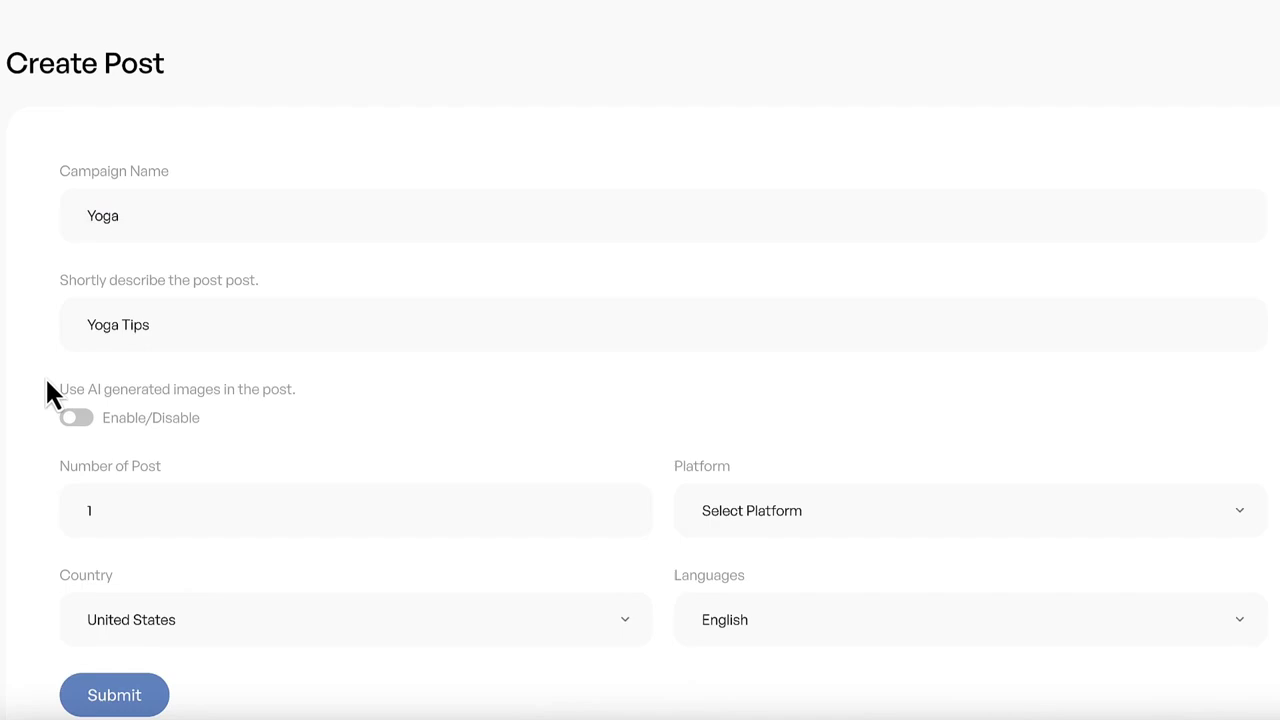
scroll(150, 476, "down", 1)
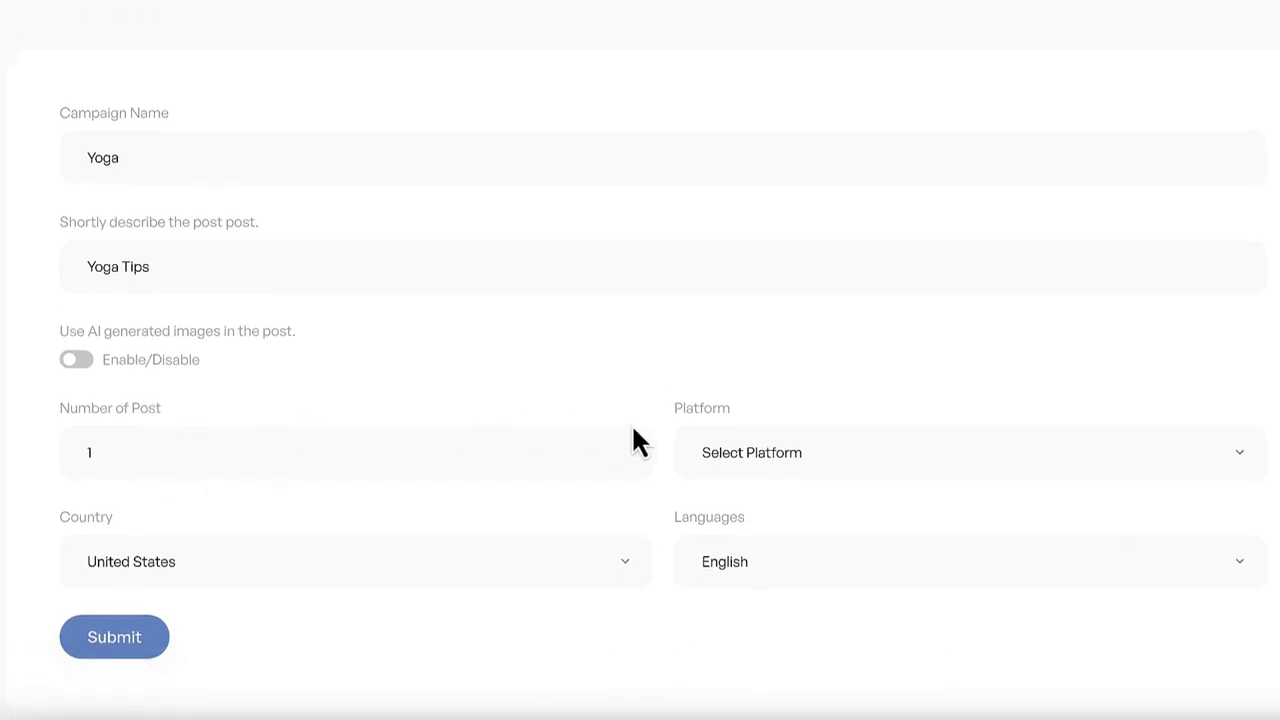
Step: Set 1 post, Shared Post Image (Regular) format, and United States as the country
left_click(619, 448)
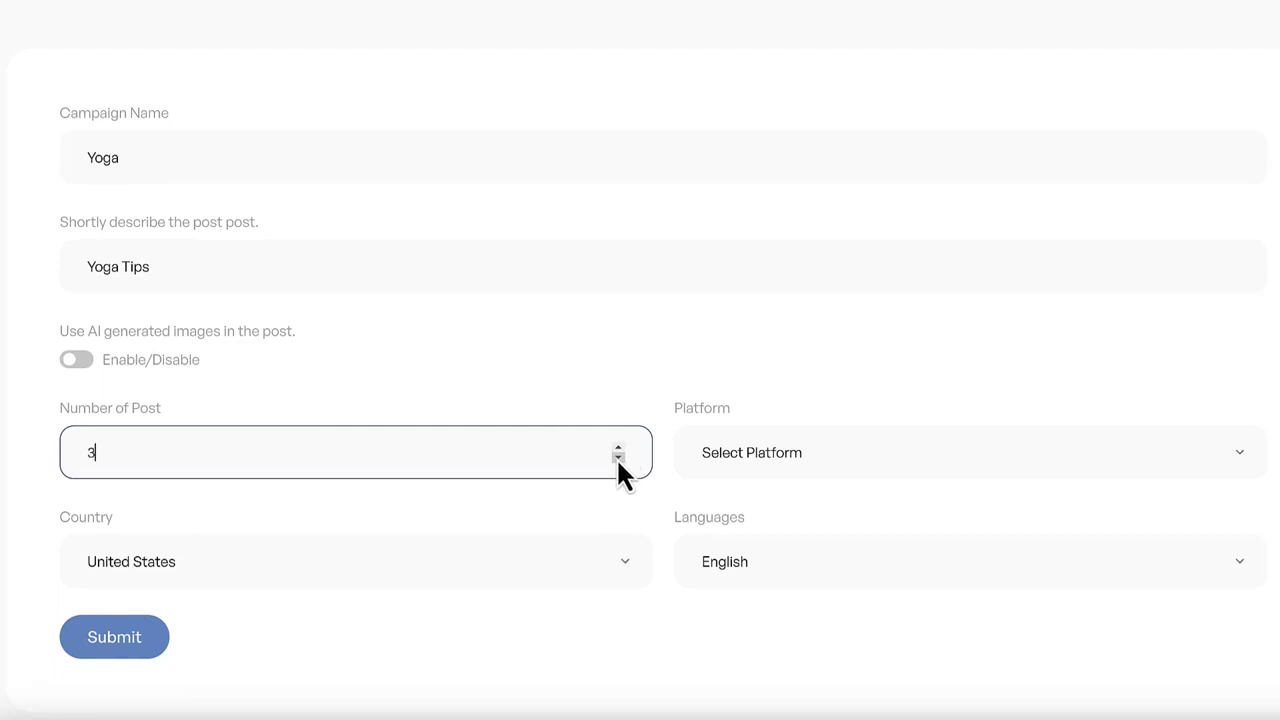
left_click(618, 457)
left_click(766, 455)
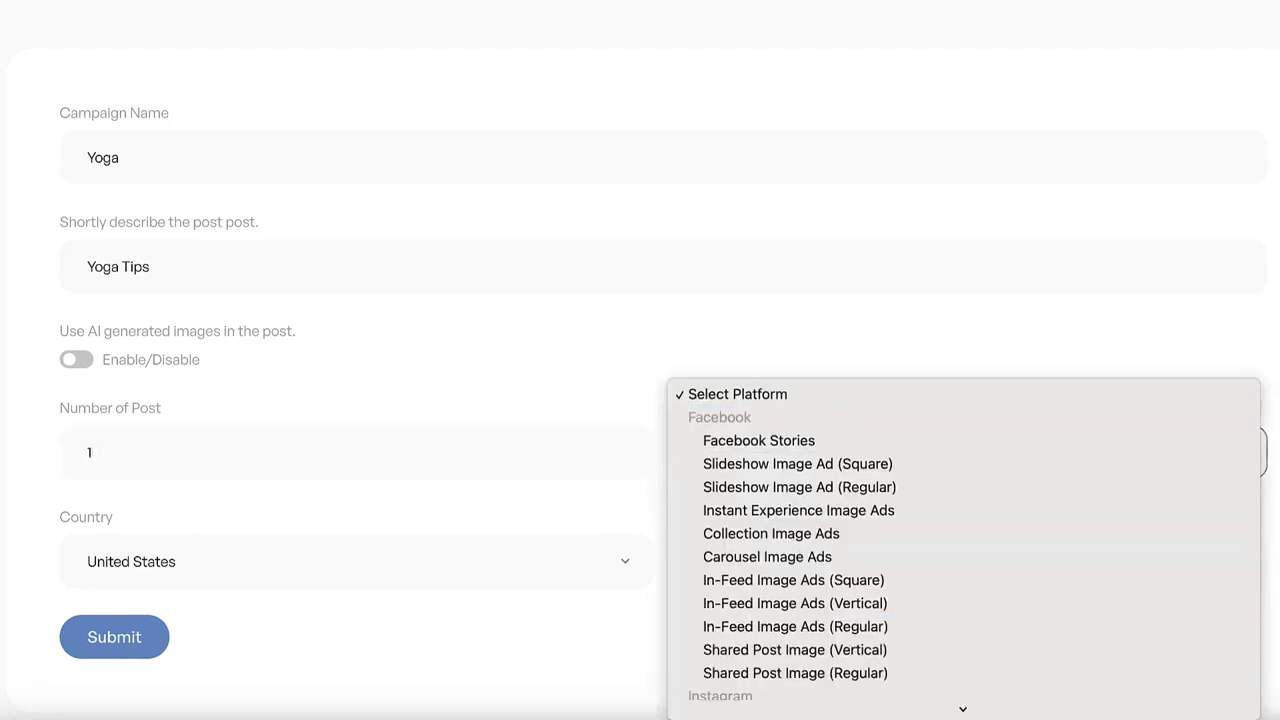
left_click(840, 516)
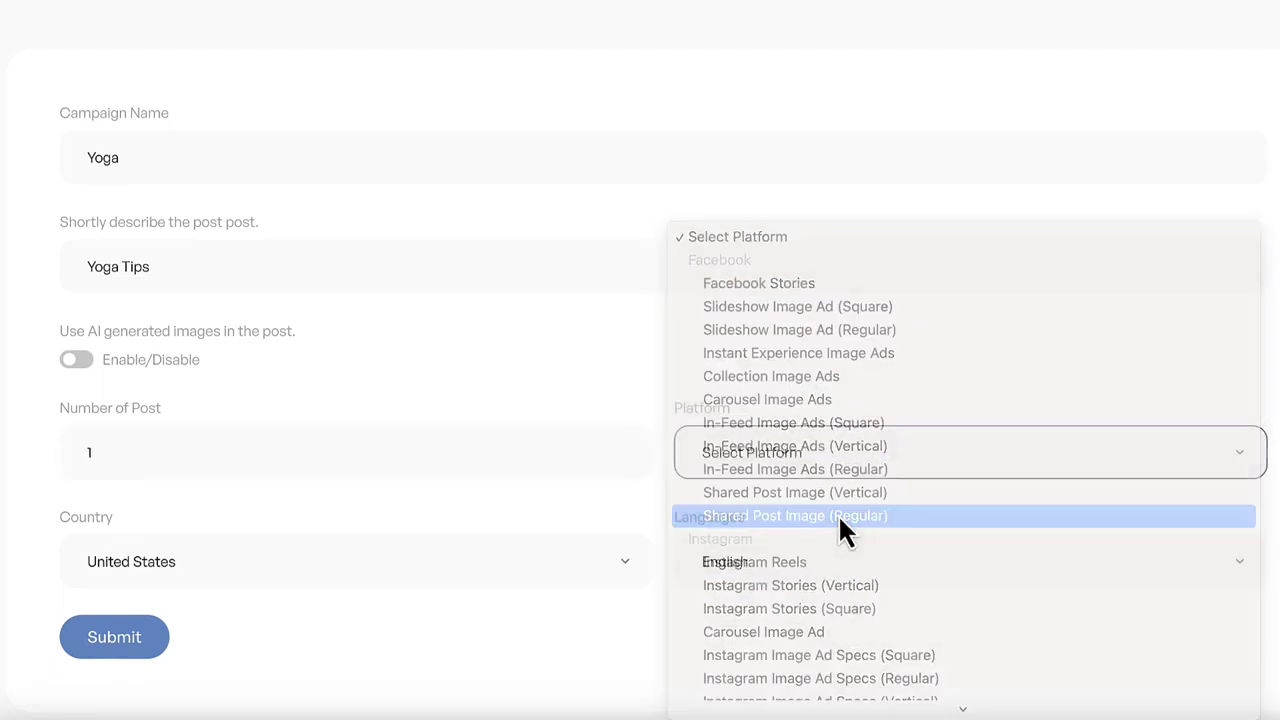
scroll(420, 503, "down", 1)
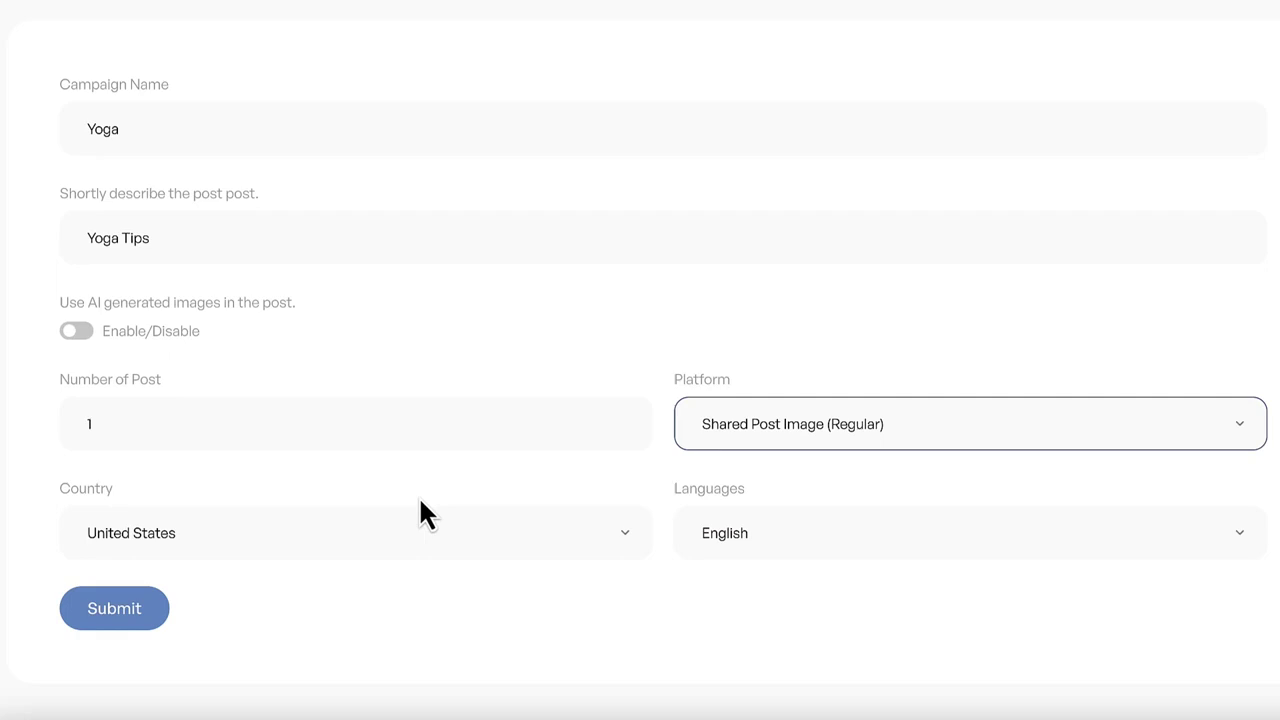
left_click(366, 536)
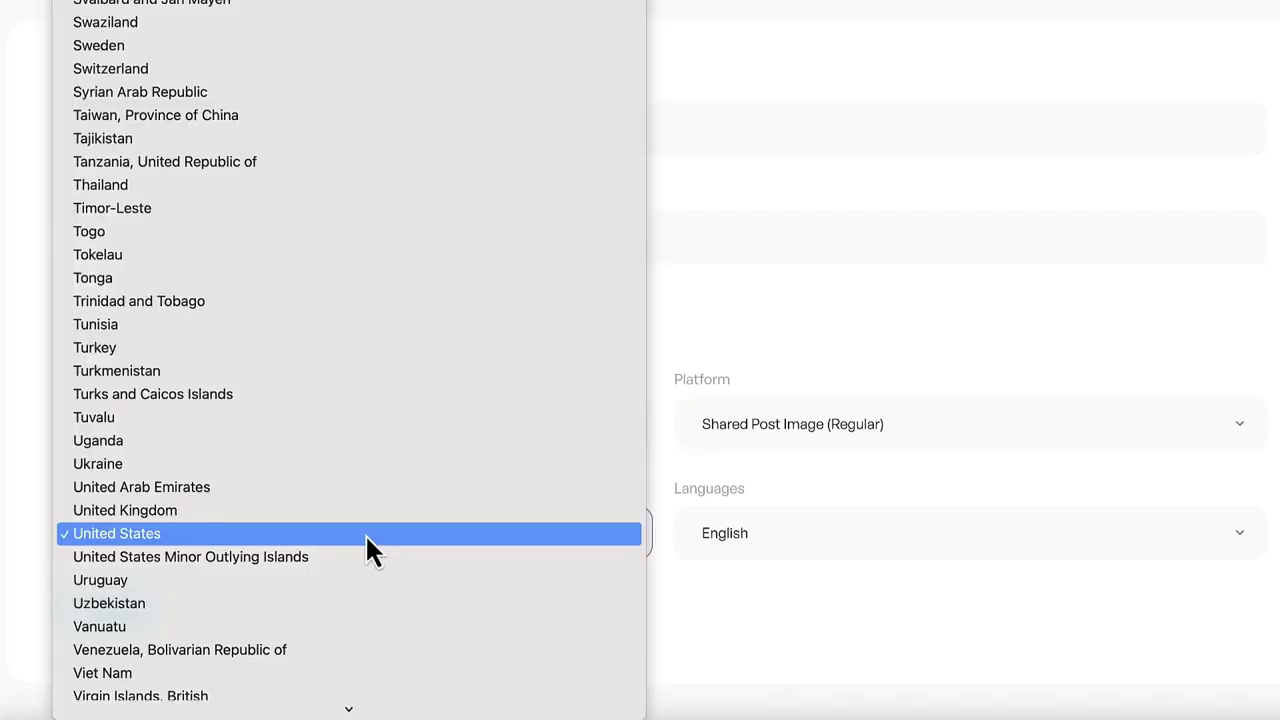
left_click(365, 536)
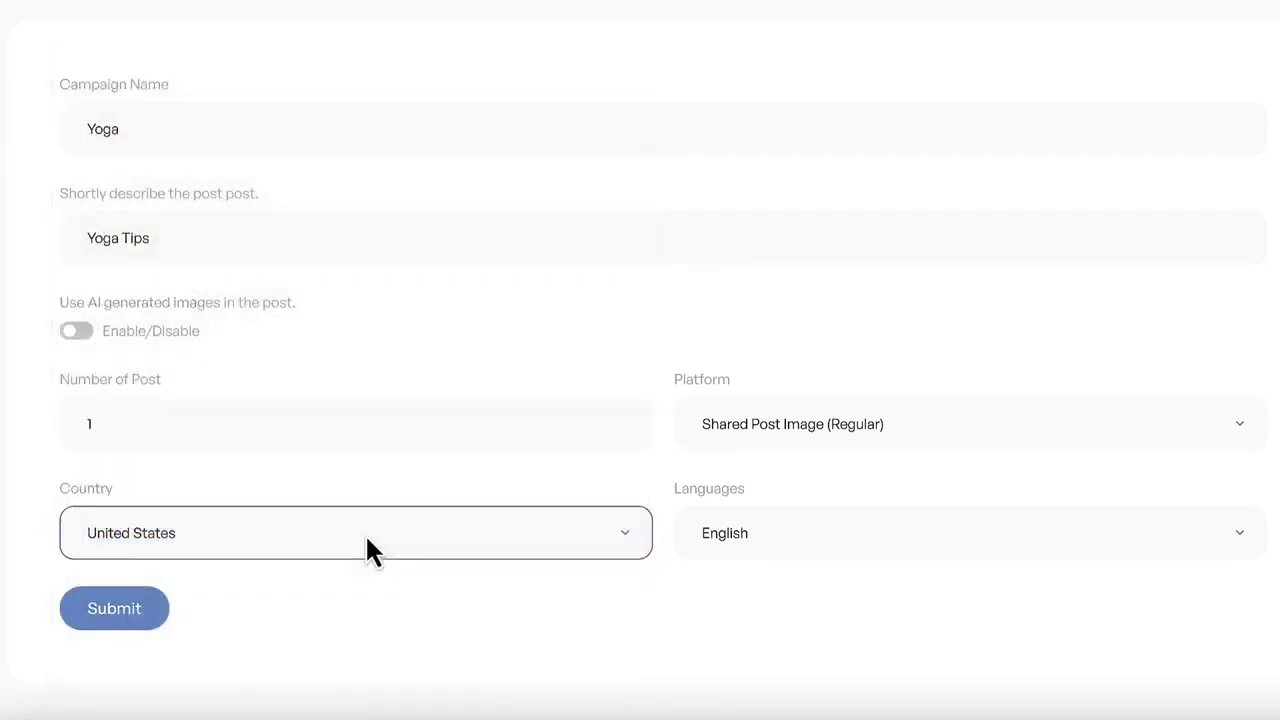
left_click(431, 493)
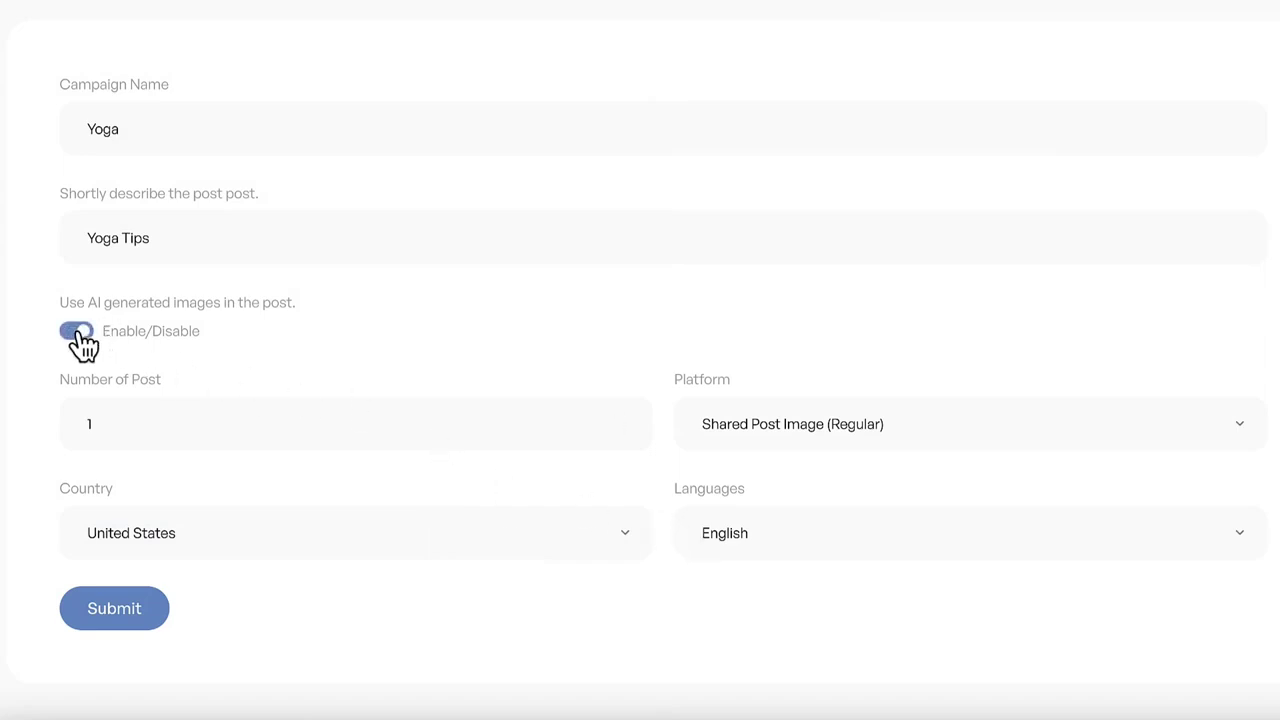
left_click_drag(60, 304, 66, 302)
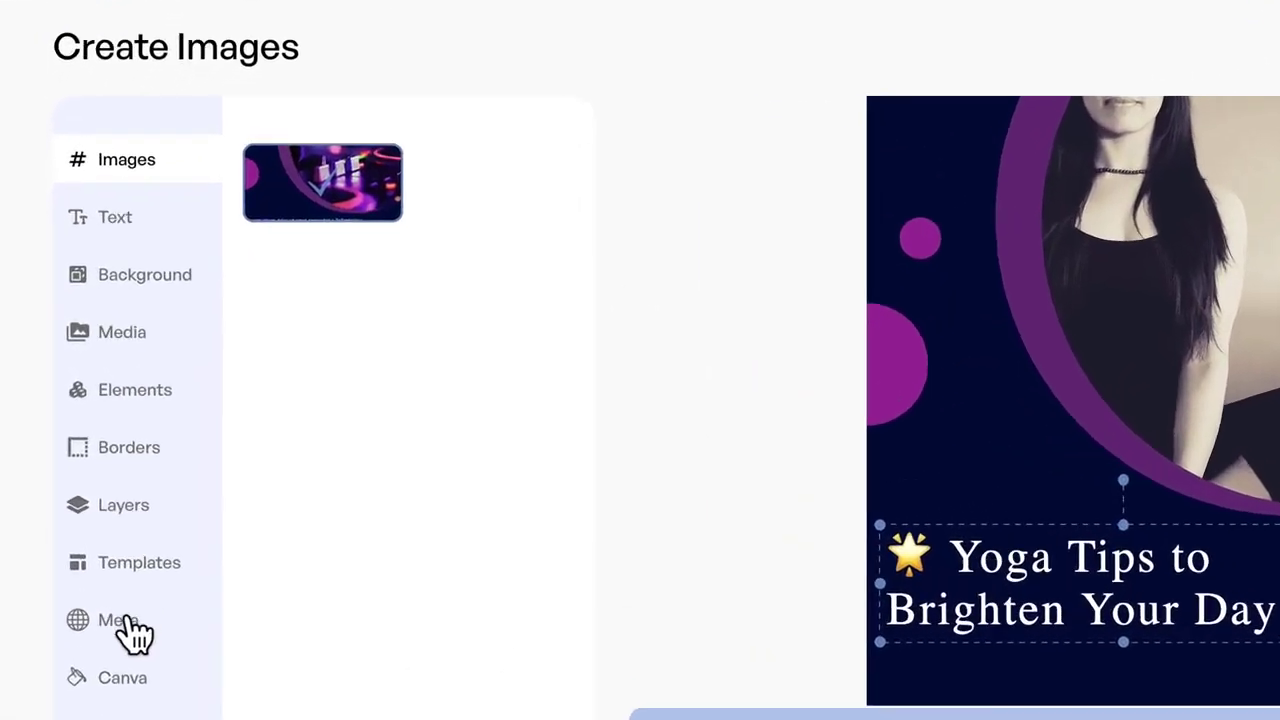
Step: Review the generated Meta caption and browse the design templates
left_click(95, 530)
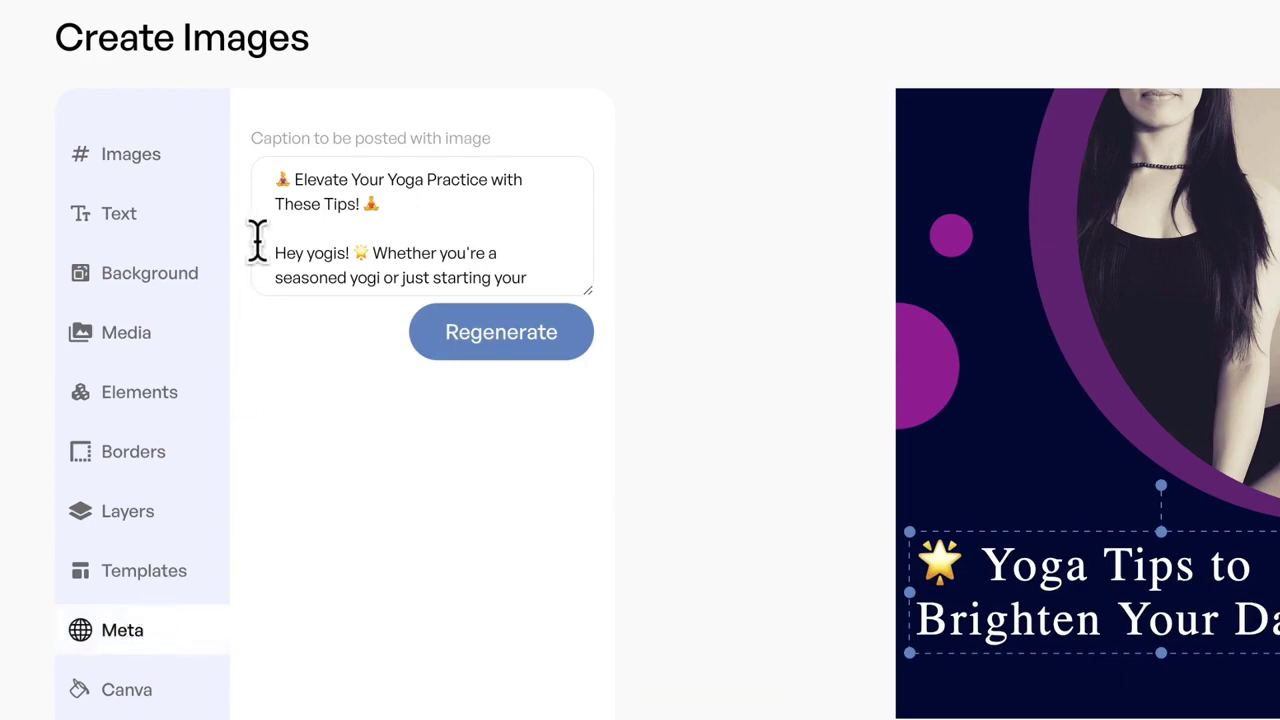
left_click_drag(276, 180, 330, 325)
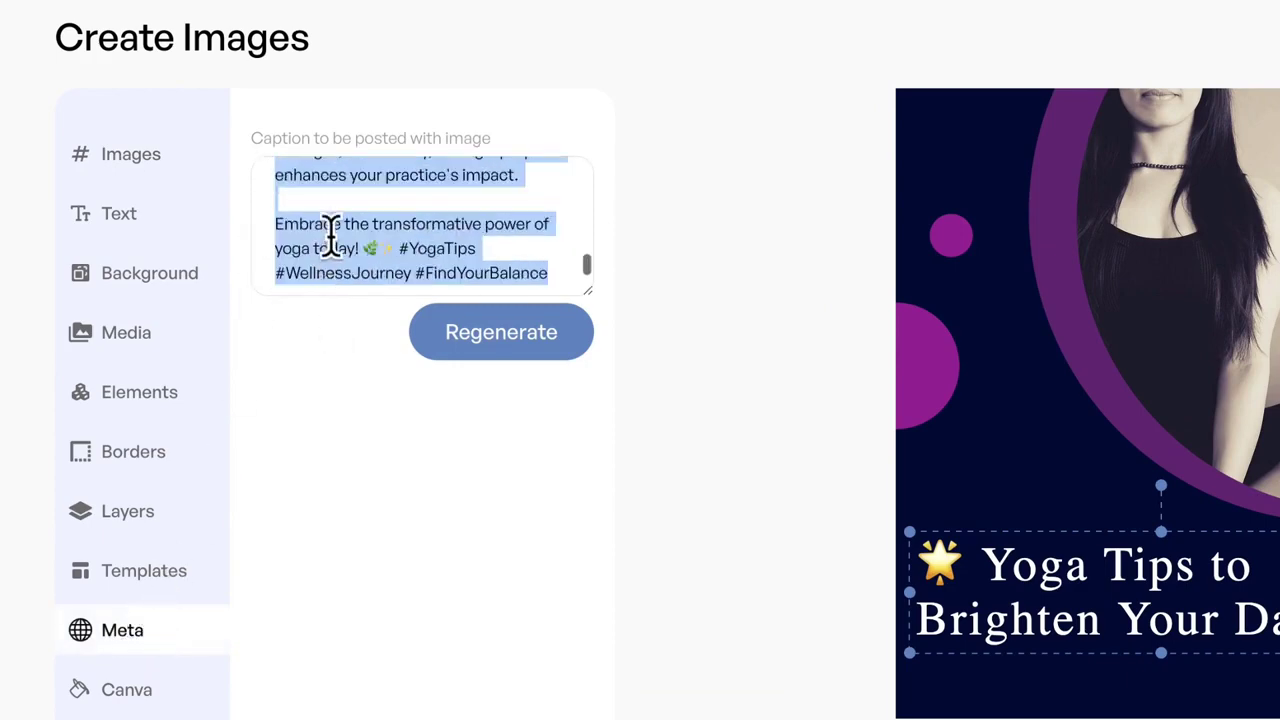
left_click(330, 235)
left_click(134, 589)
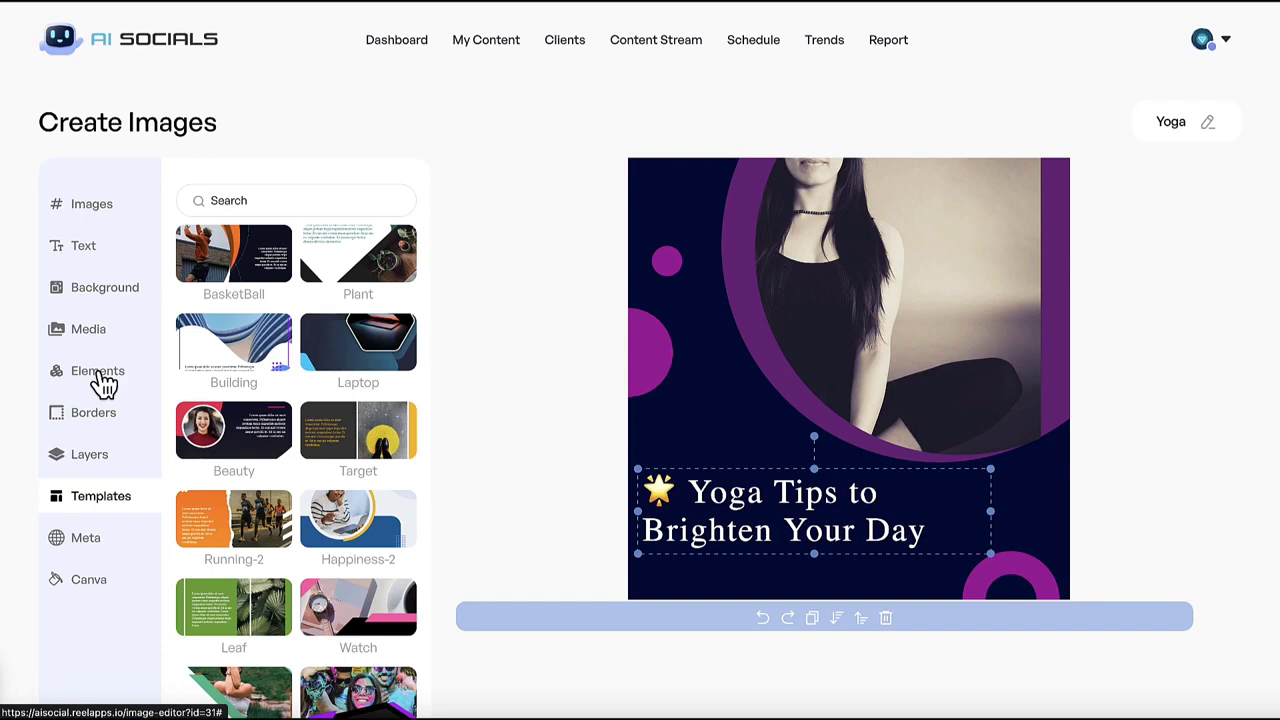
Step: Move the Yoga Tips headline lower, add a smiling emoji beside the woman, and place a new heading
left_click(104, 383)
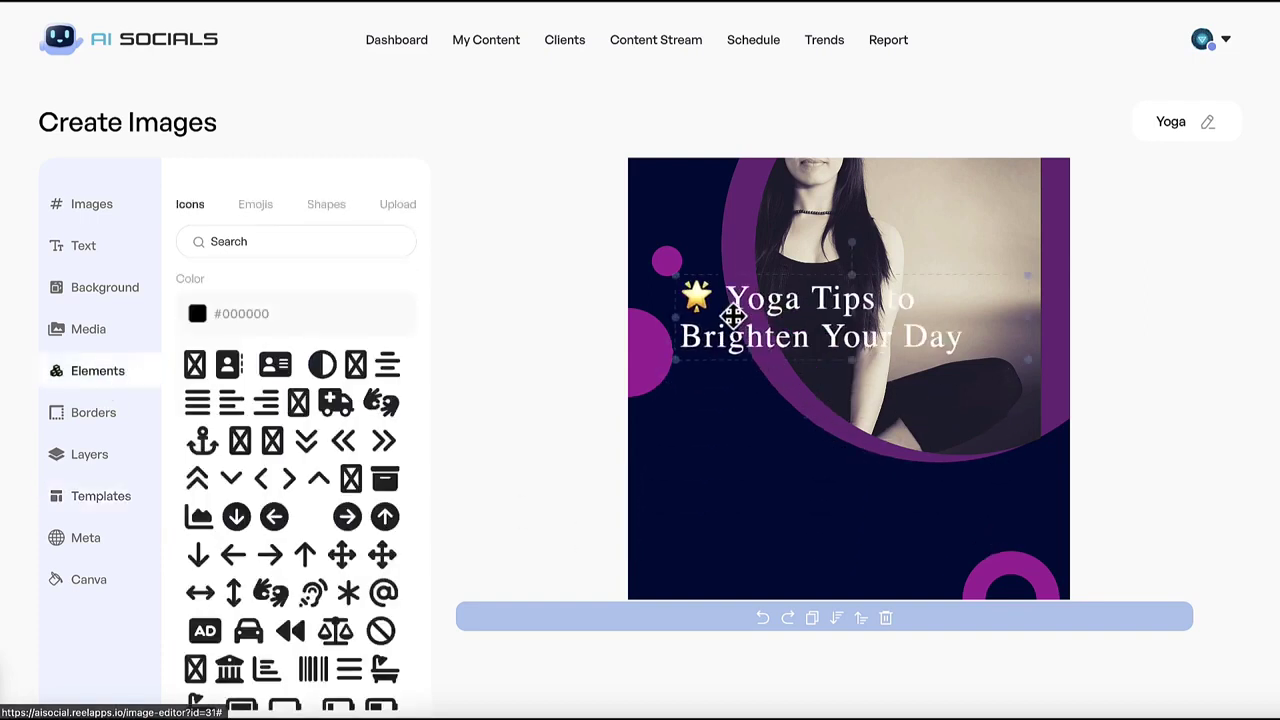
left_click_drag(733, 314, 716, 532)
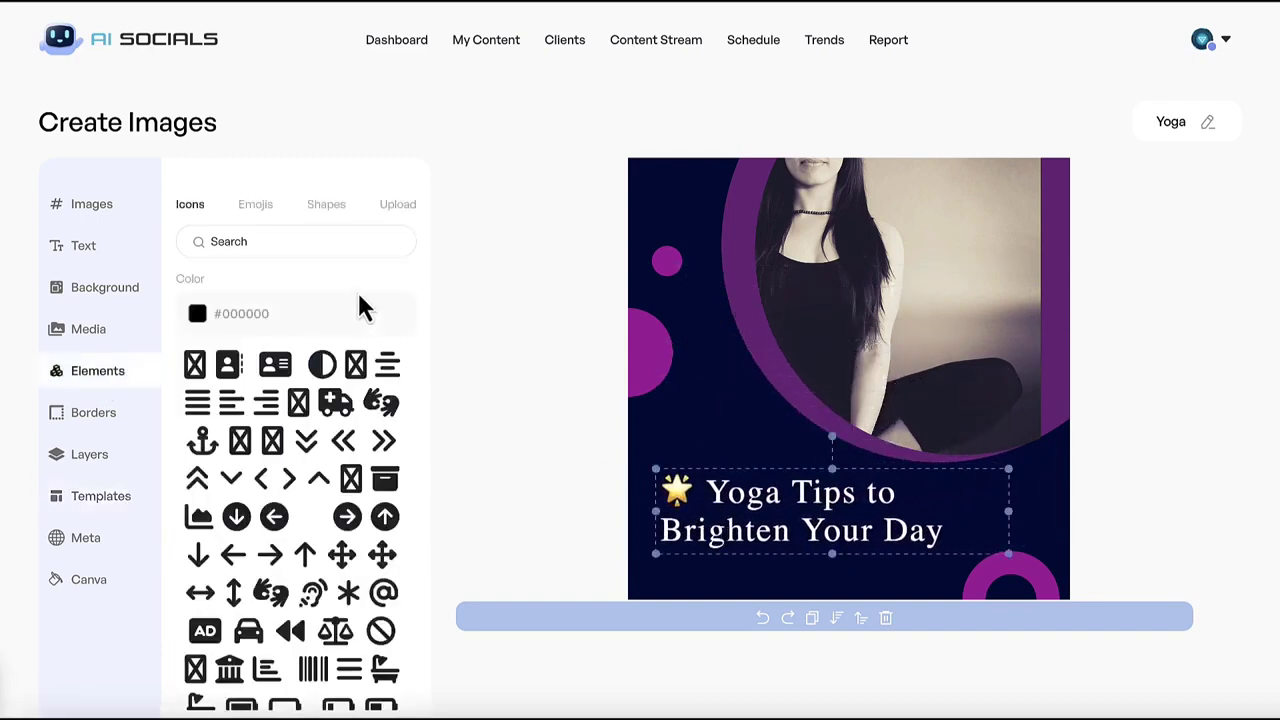
left_click(260, 208)
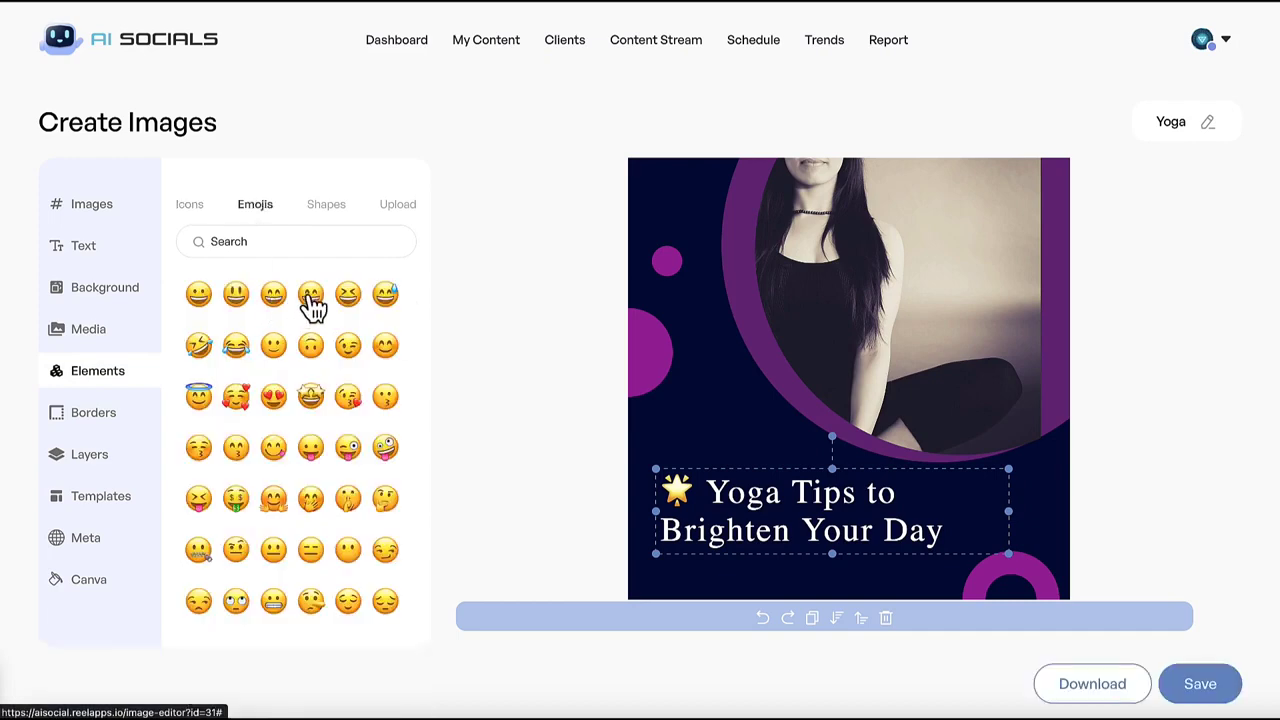
left_click(274, 296)
left_click_drag(851, 366, 814, 374)
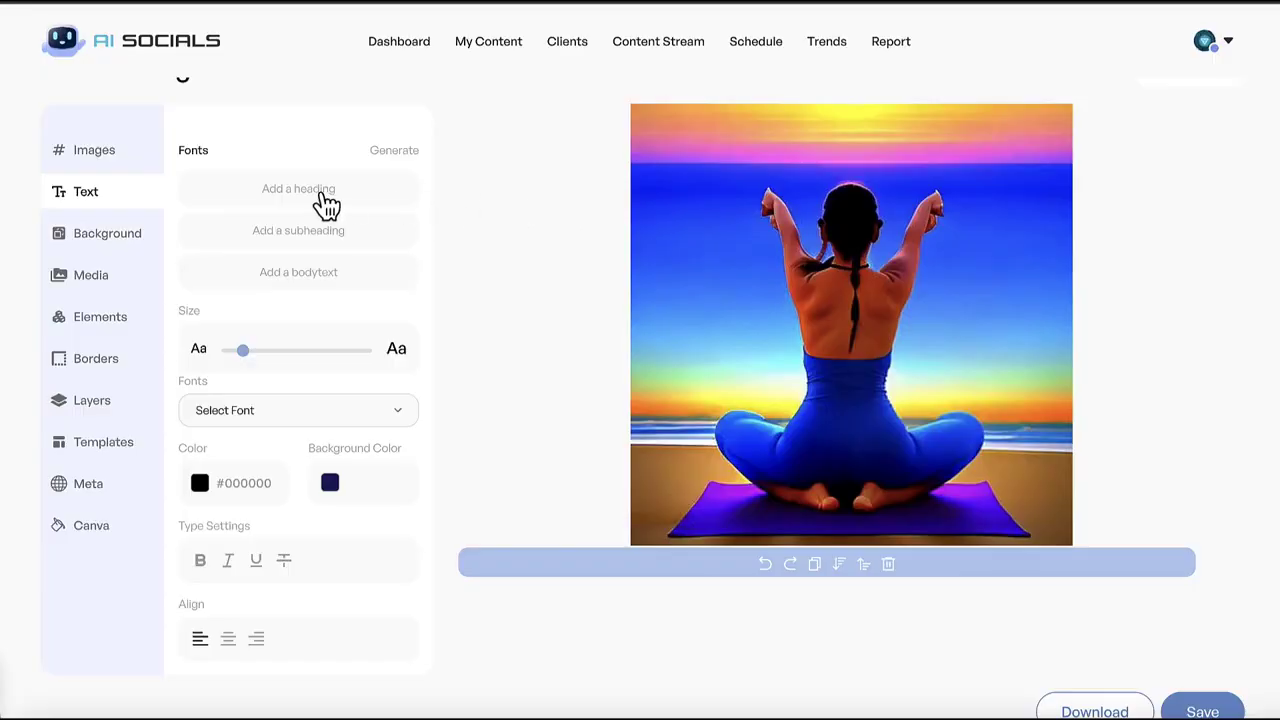
left_click(326, 198)
left_click_drag(762, 225, 700, 310)
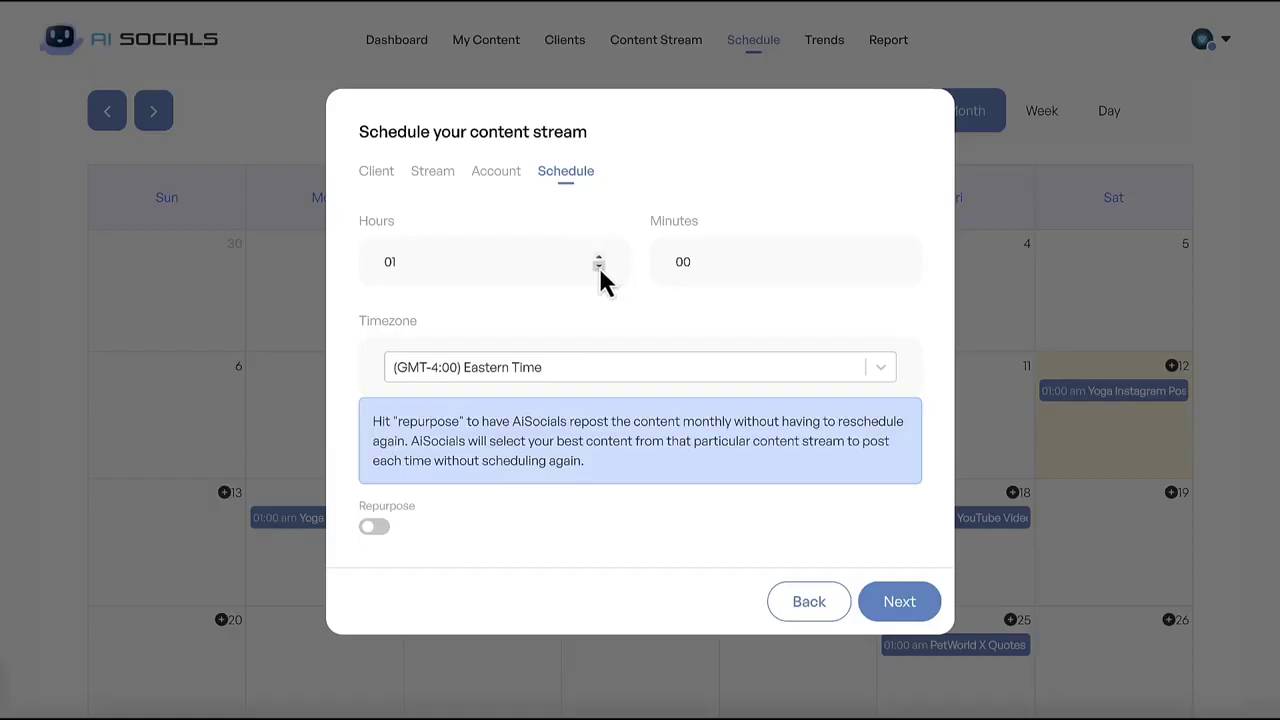
Step: Adjust the posting hour and view the time zone options
left_click(598, 265)
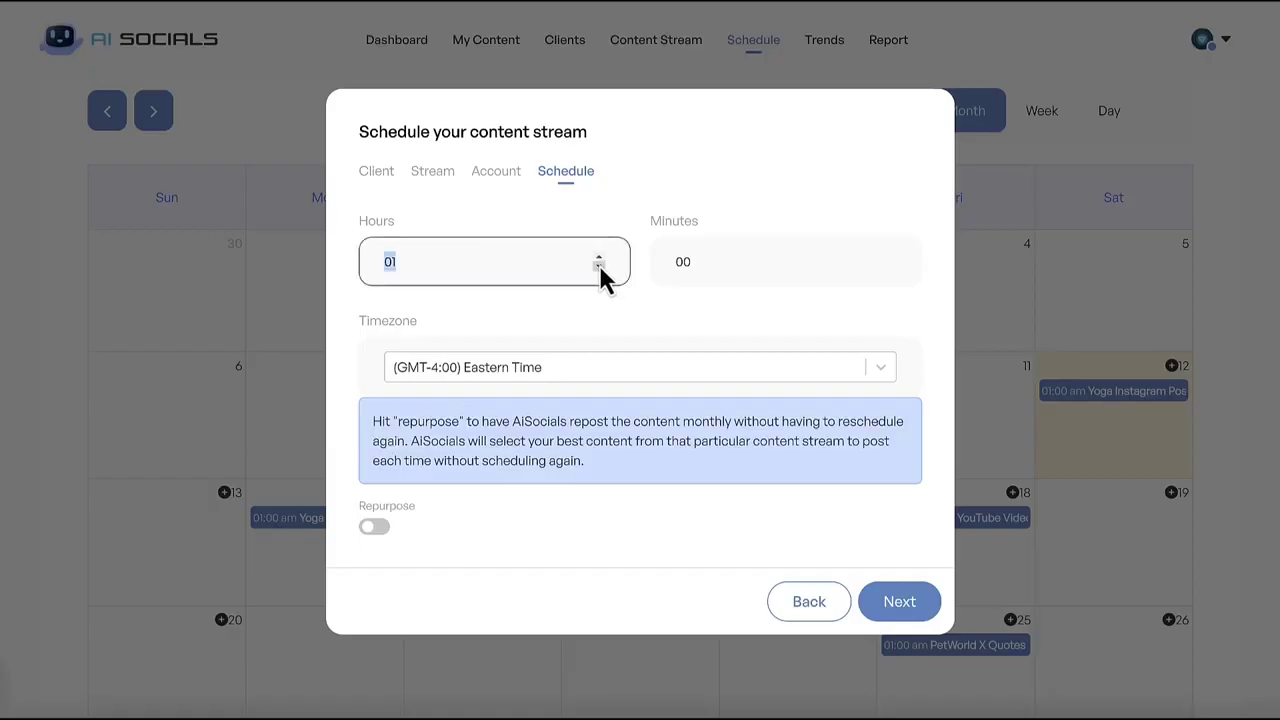
left_click(599, 262)
type("6")
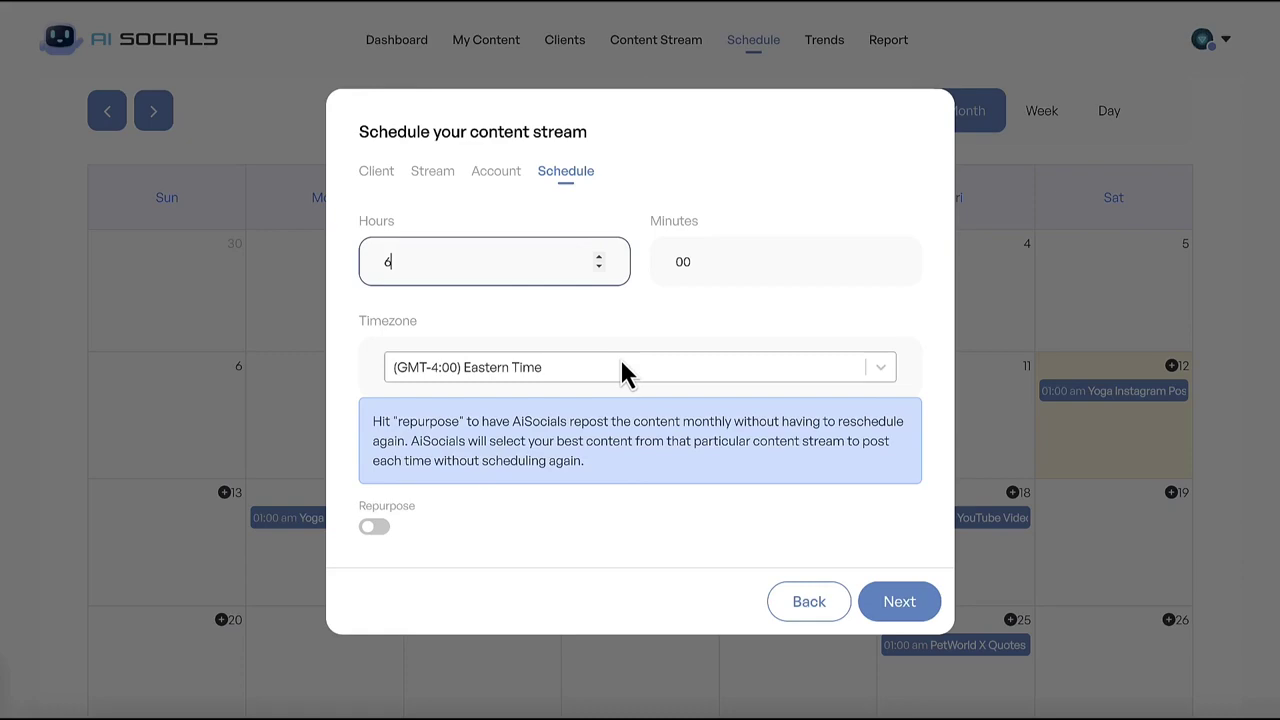
left_click(623, 370)
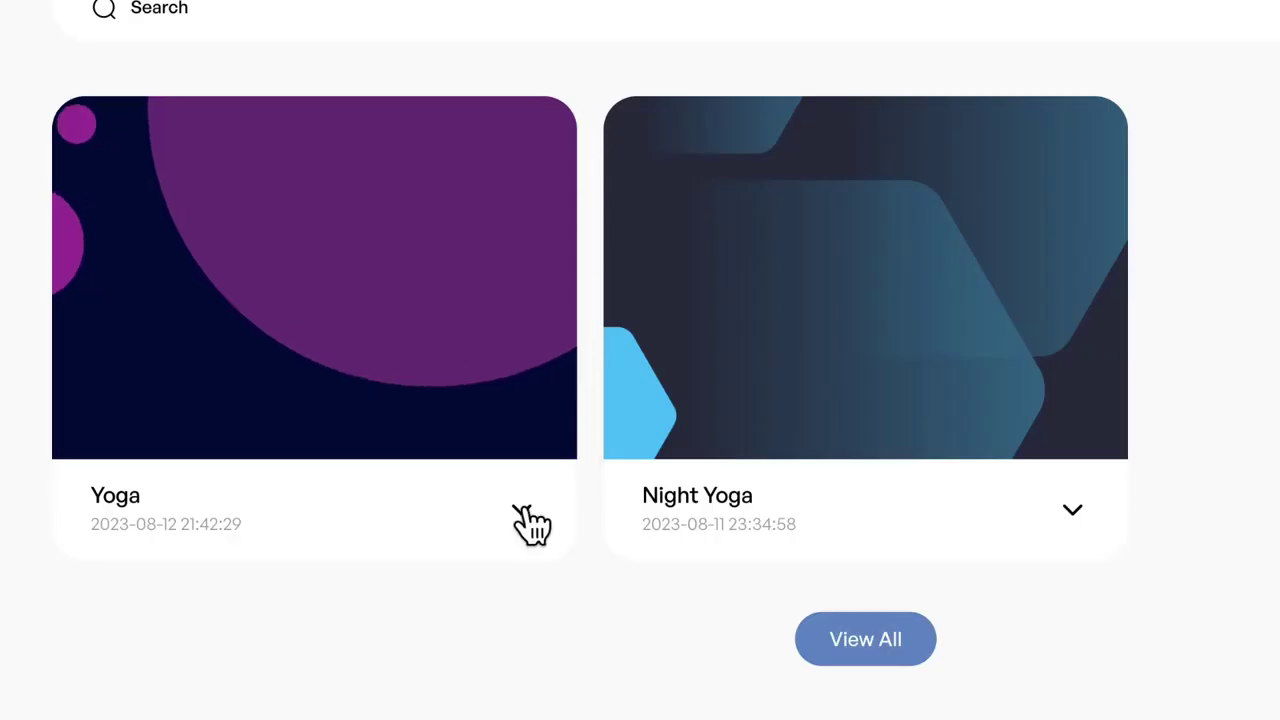
Step: Push the Yoga design into the Yoga Instagram Posts stream
left_click(521, 509)
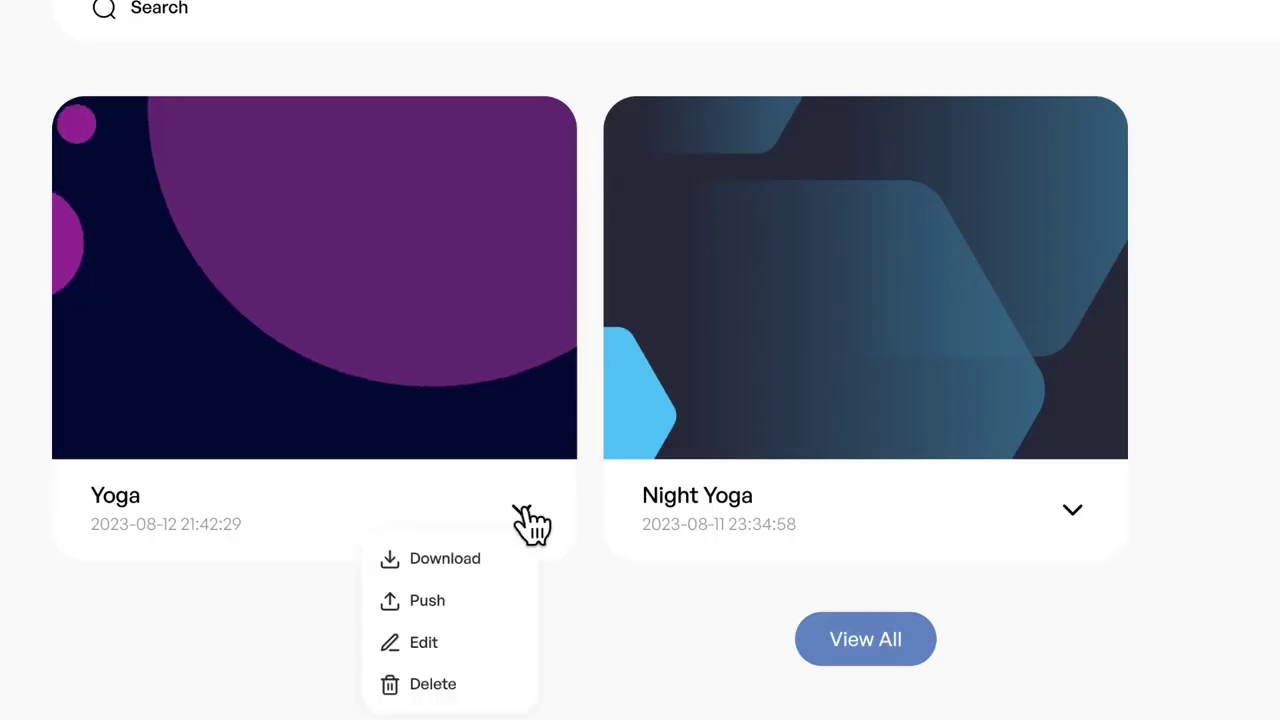
left_click(445, 605)
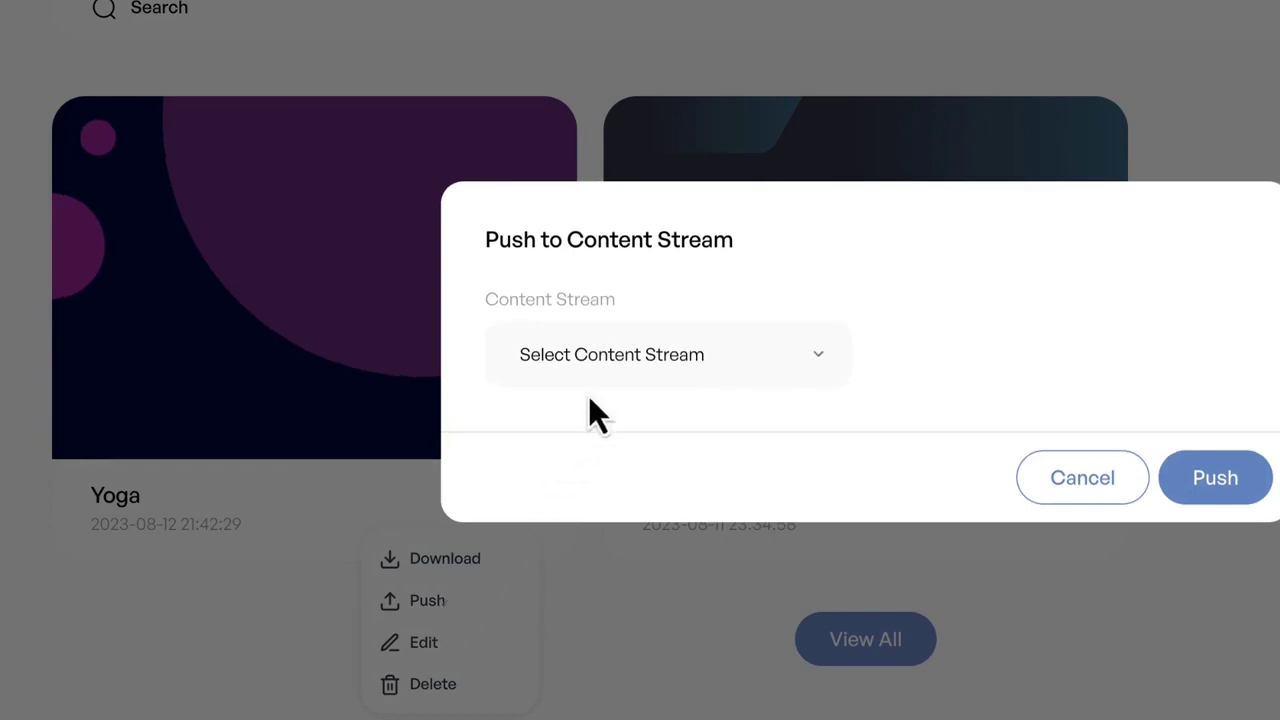
left_click(631, 345)
left_click(619, 384)
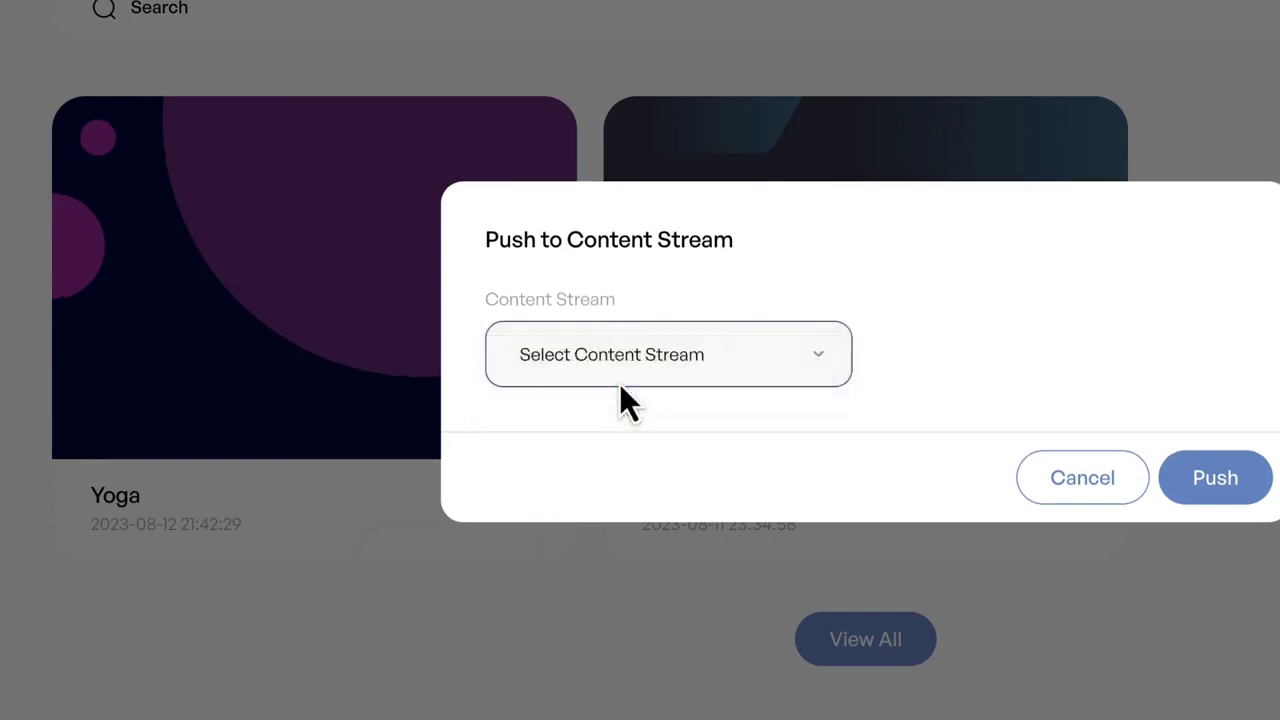
left_click(1213, 485)
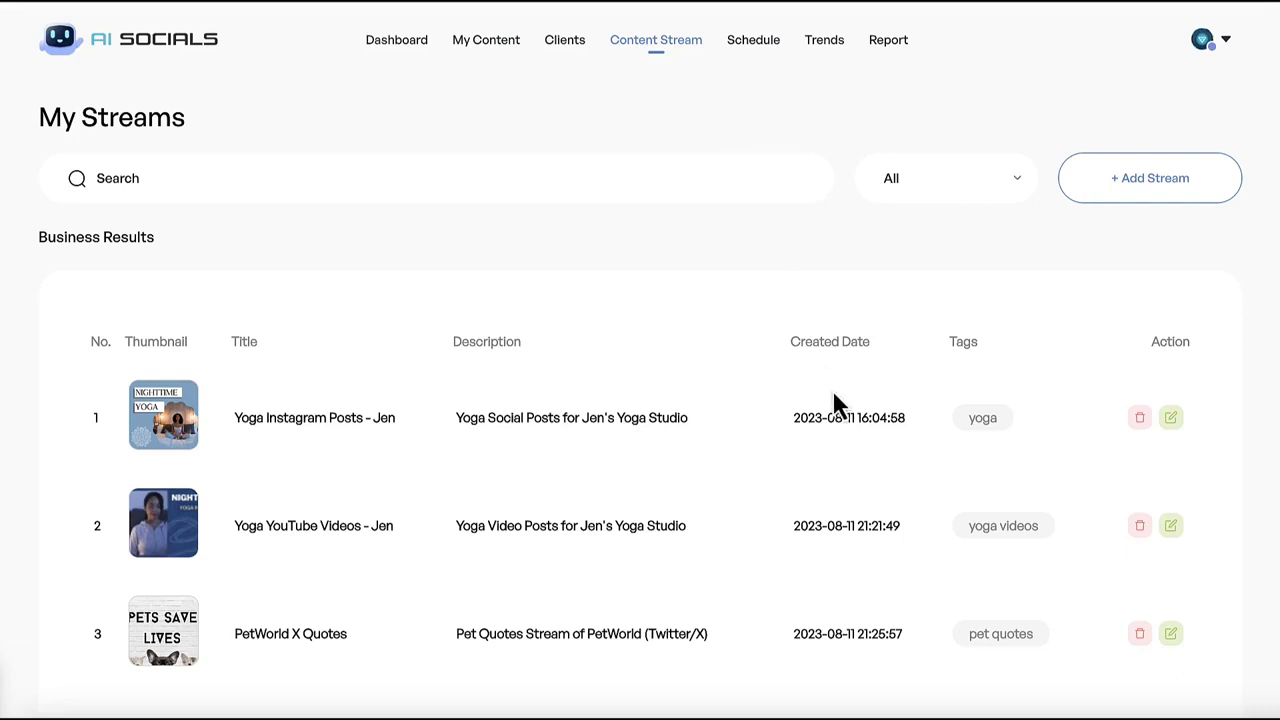
Step: Open the Yoga Instagram Posts stream for editing and review its settings
scroll(832, 395, "down", 1)
left_click(1170, 357)
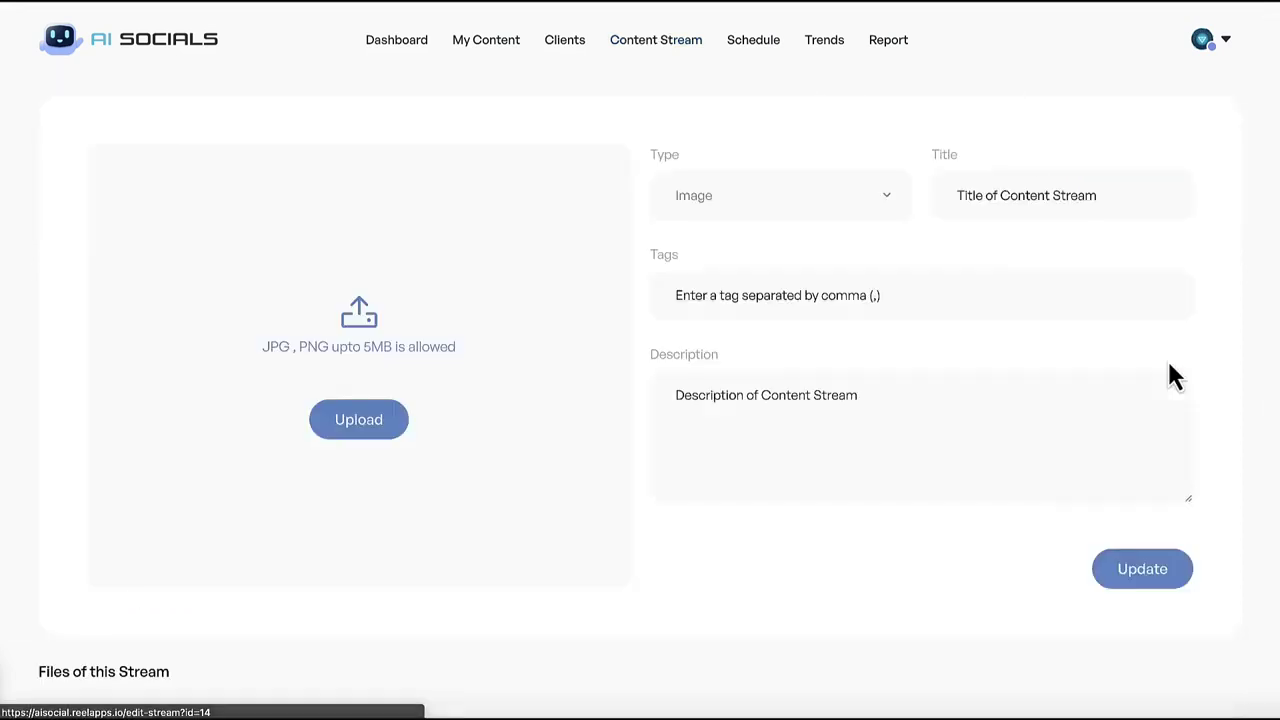
scroll(745, 550, "down", 2)
scroll(729, 577, "down", 4)
scroll(729, 577, "down", 1)
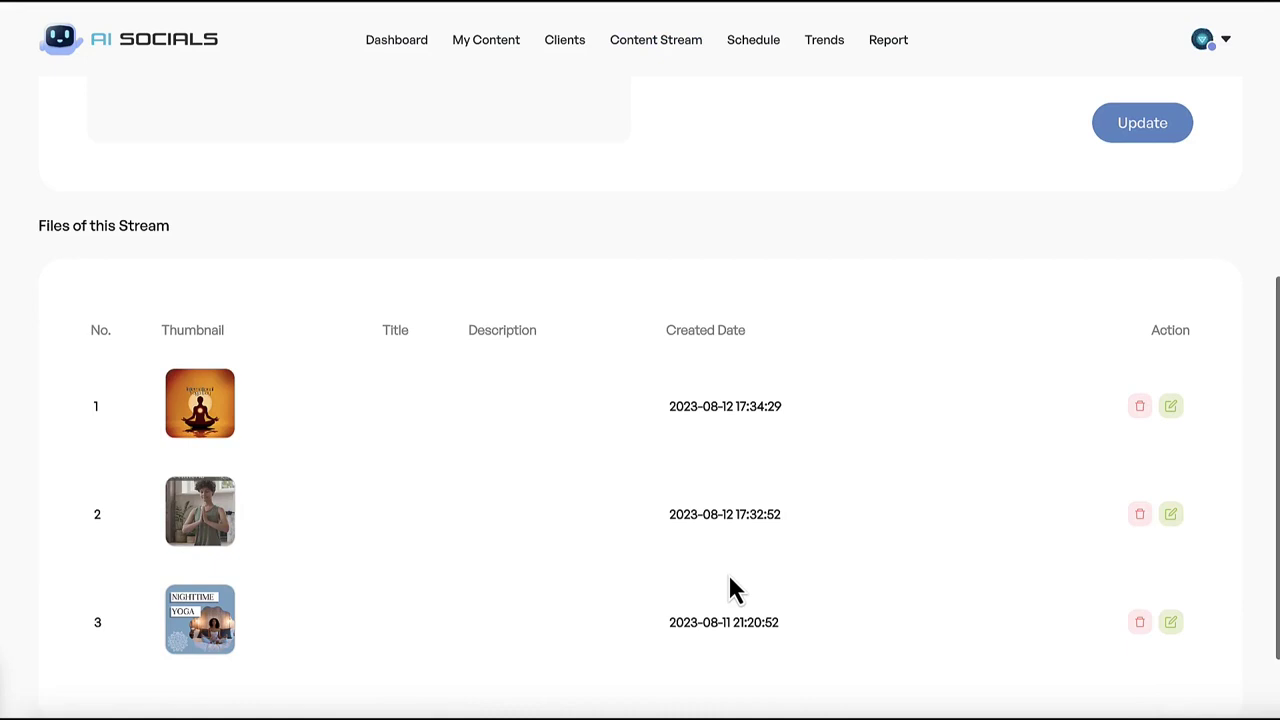
scroll(729, 577, "up", 2)
scroll(728, 589, "up", 4)
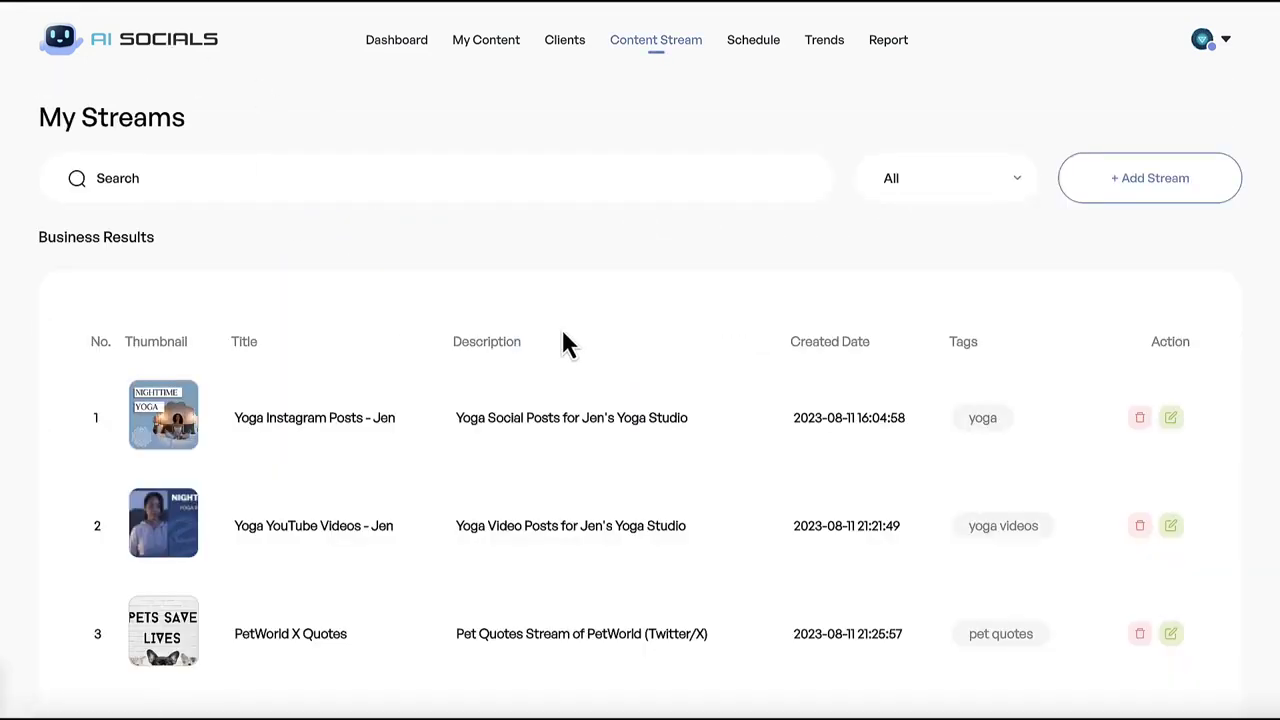
Step: Add a stream titled 'Yoga Quotes', described as motivational quotes for the client's Instagram channel
left_click(1126, 180)
left_click(990, 132)
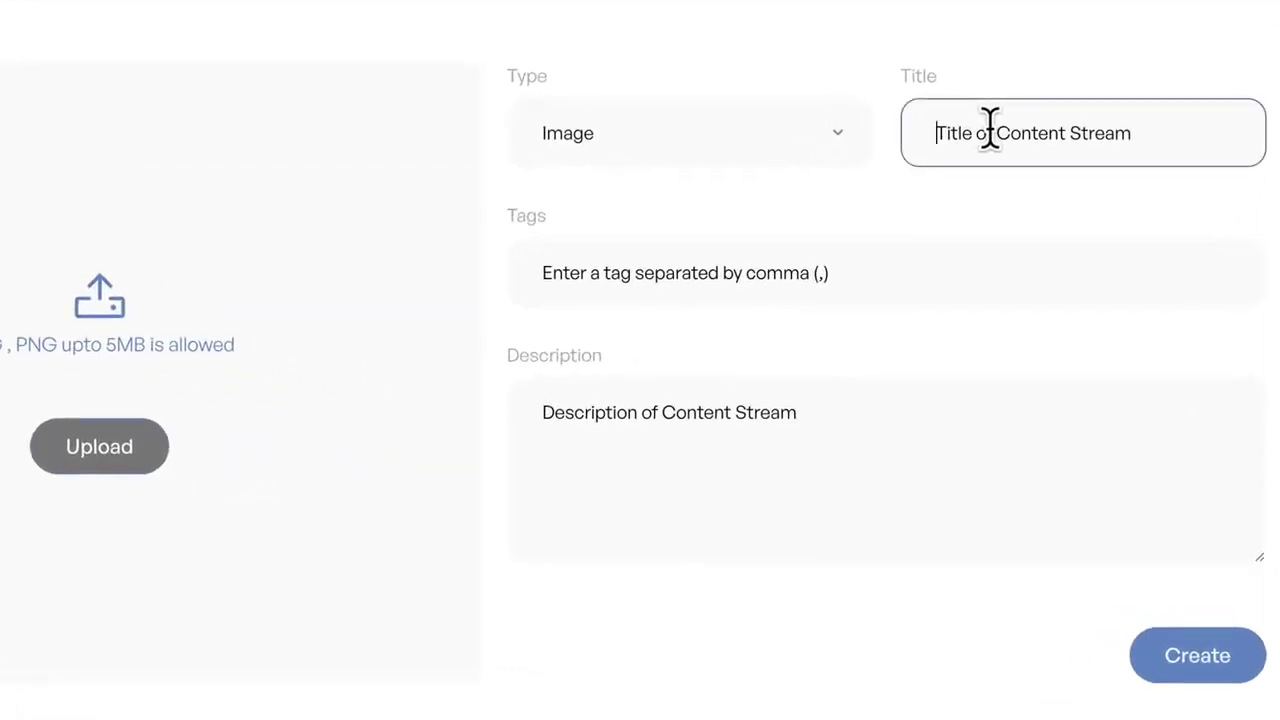
type("Yoga Quotes")
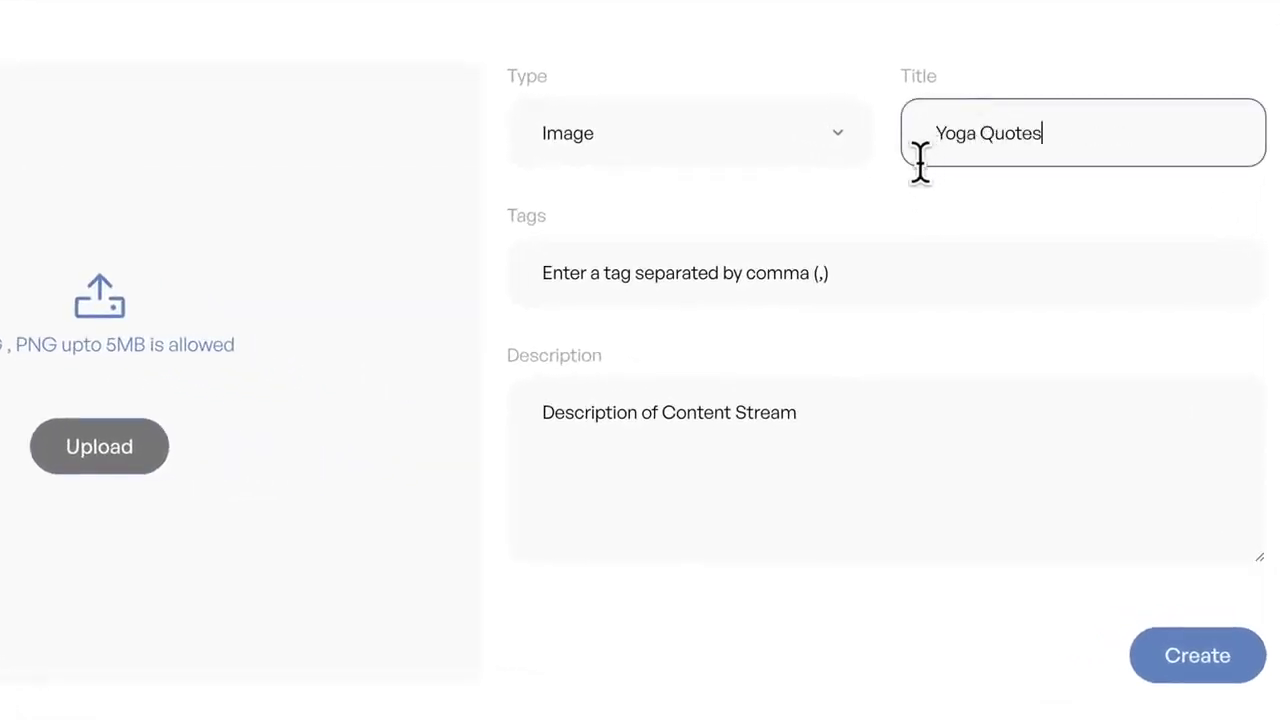
left_click(741, 405)
type("A content stream of motivational quotes to perpetually schedule on Jen's Instagram channels.")
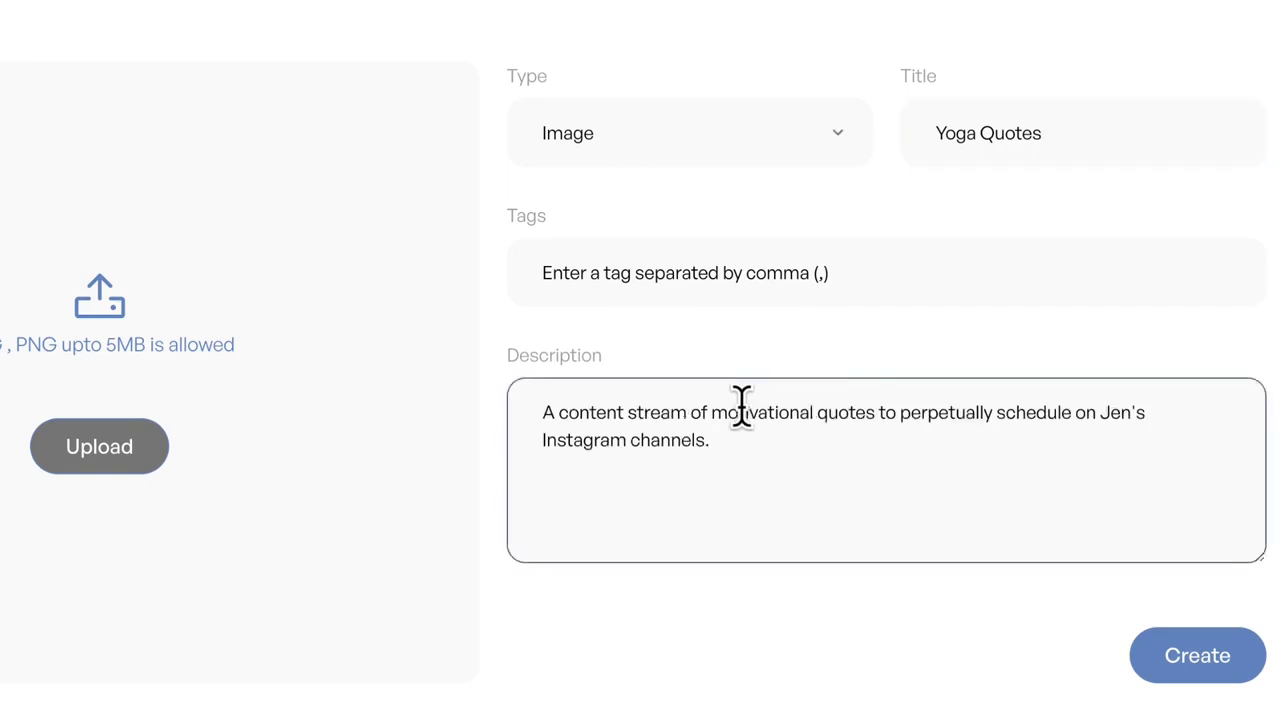
Step: Create the Yoga Quotes stream, then schedule PetWorld's PetWorld X Quotes stream on Facebook
left_click(1195, 662)
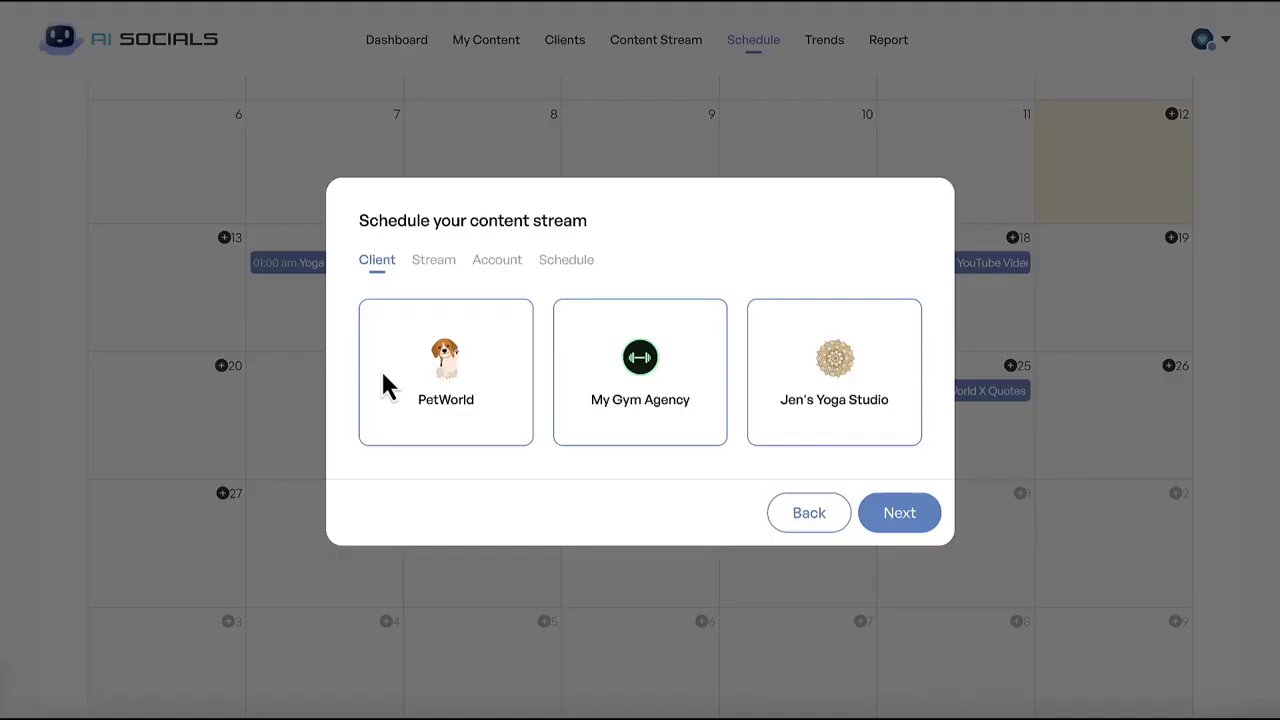
left_click(432, 373)
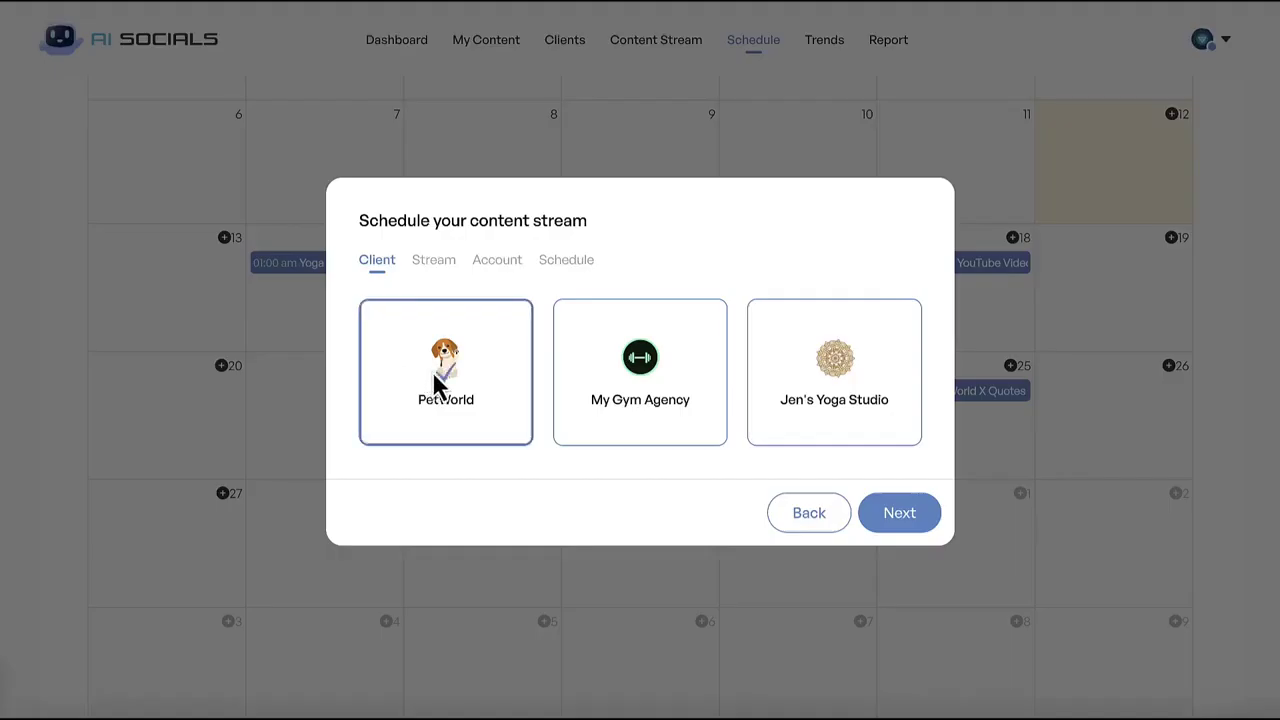
left_click(446, 274)
left_click(787, 370)
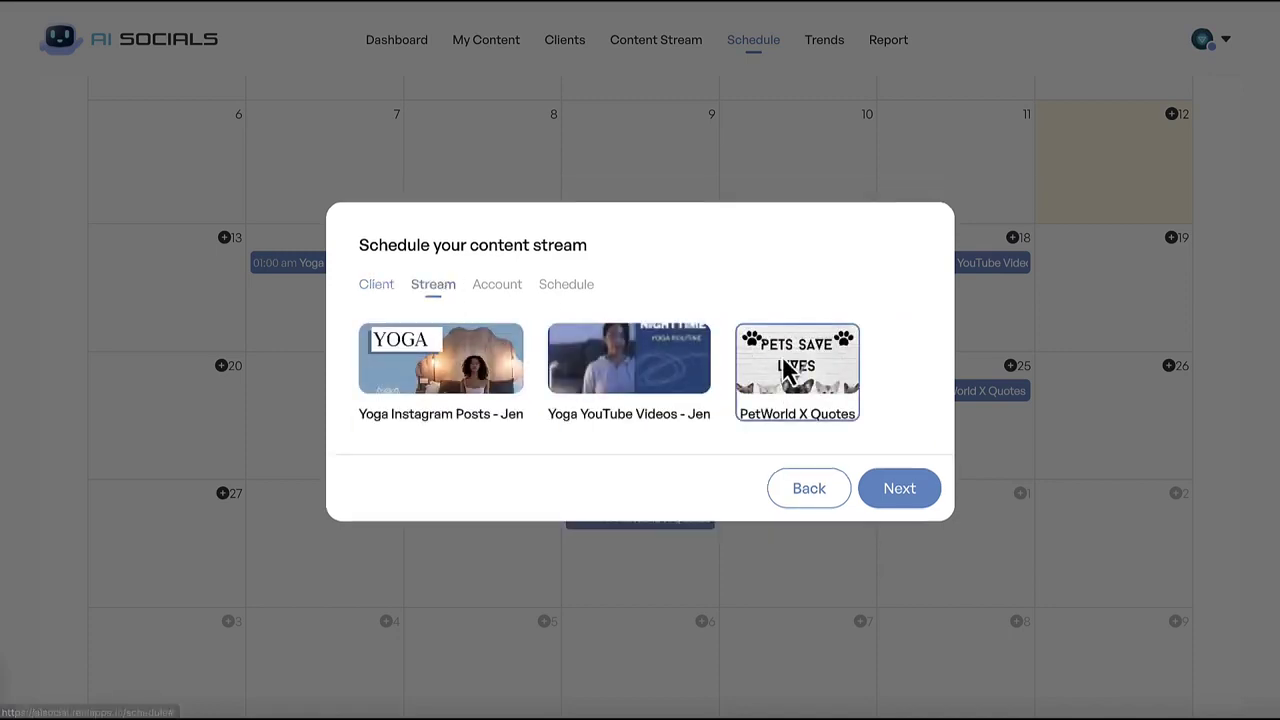
left_click(503, 289)
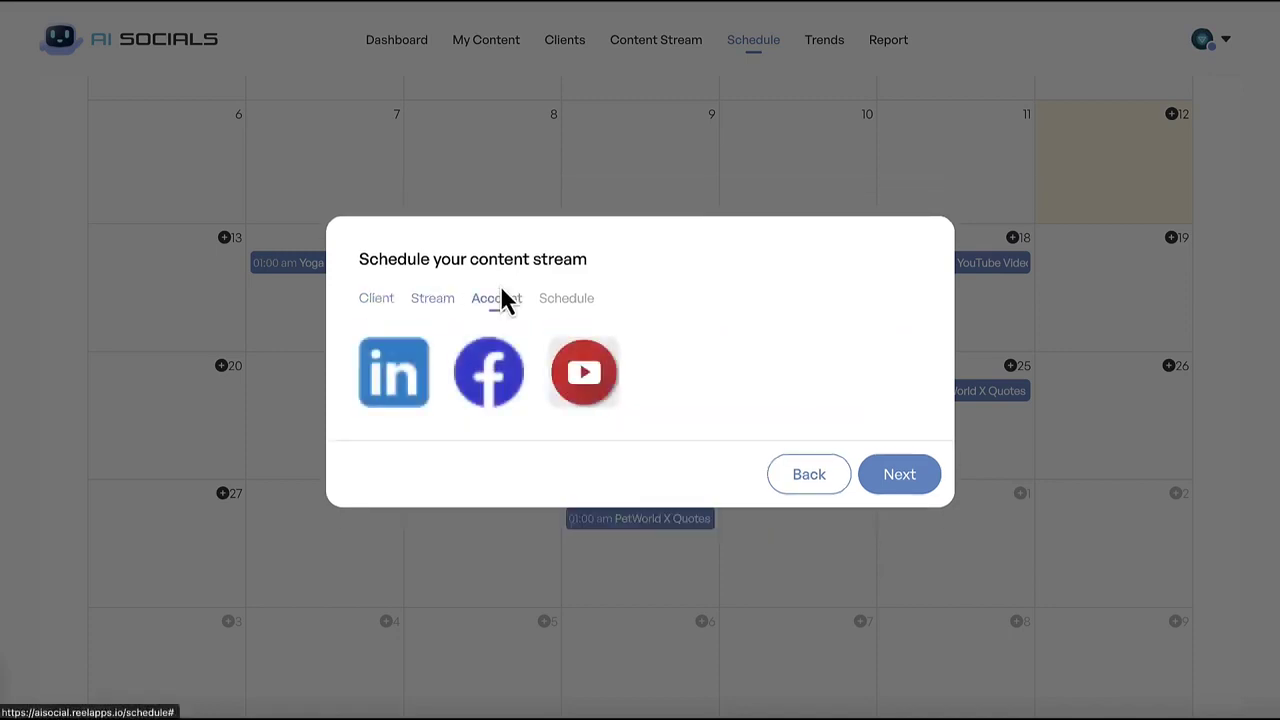
left_click(516, 378)
left_click(566, 300)
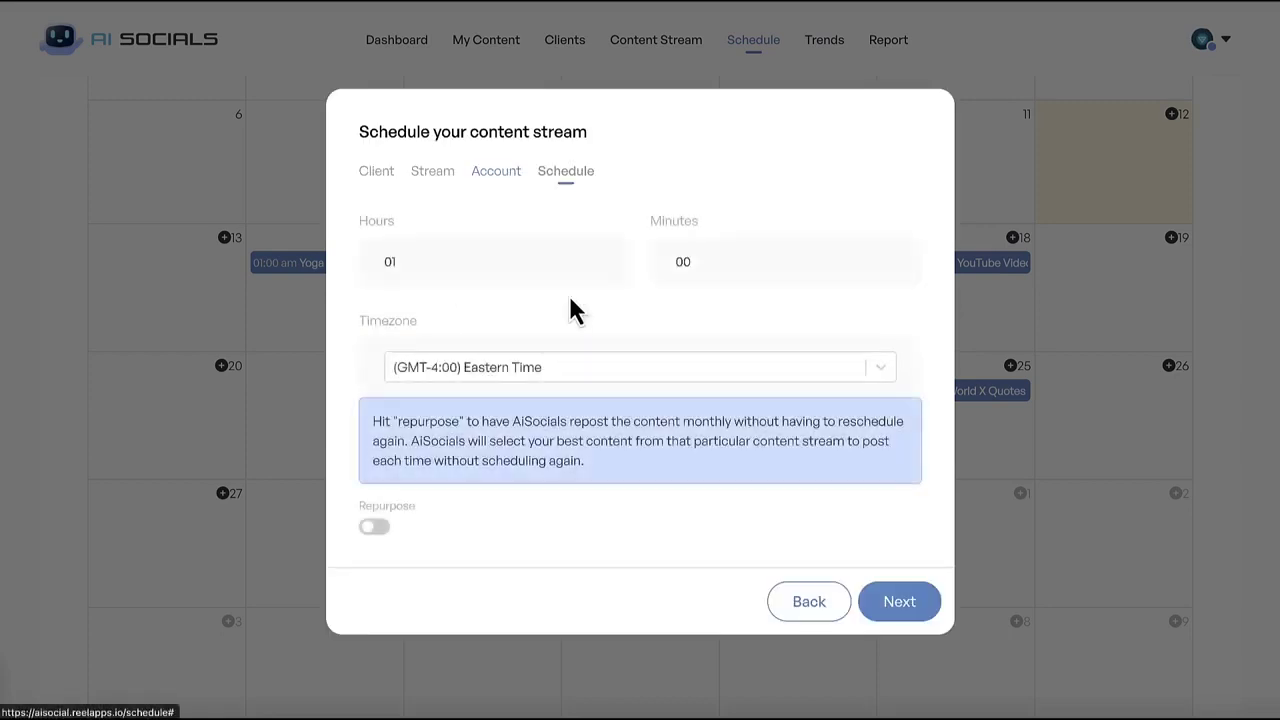
Step: Set the posting time to 8:03 Eastern Time
left_click(599, 258)
type("8")
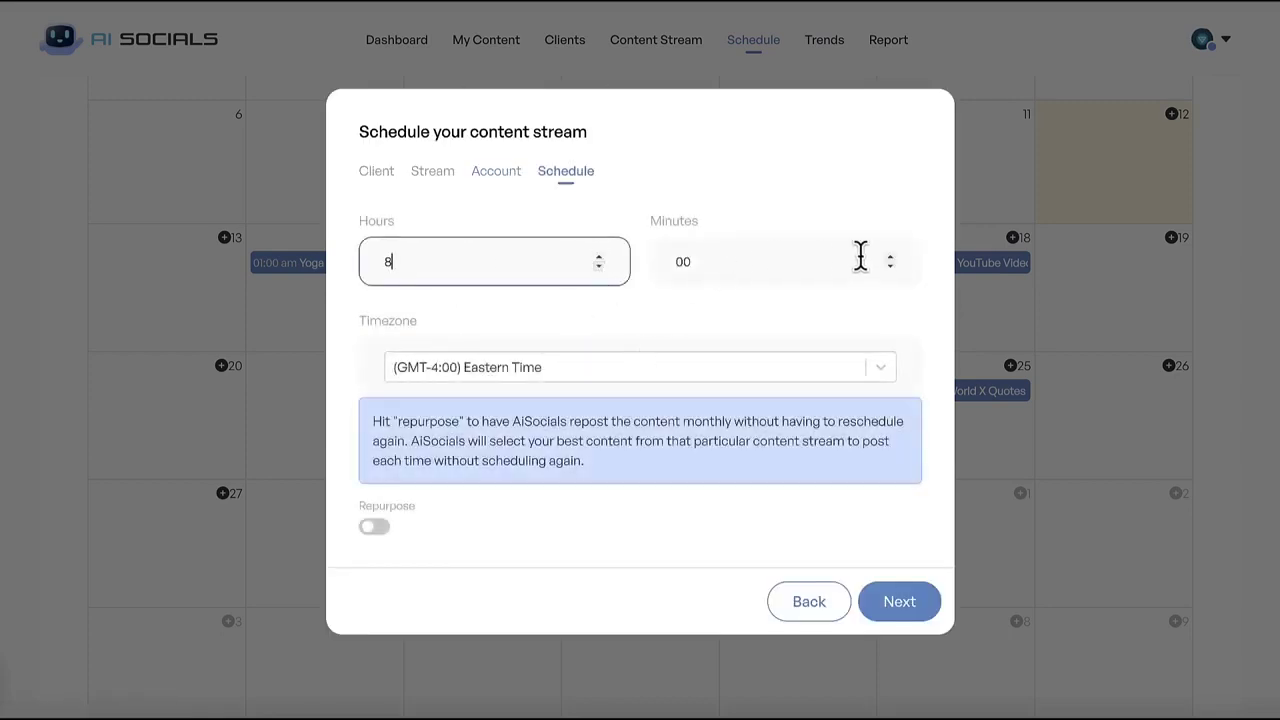
left_click(890, 257)
type("3")
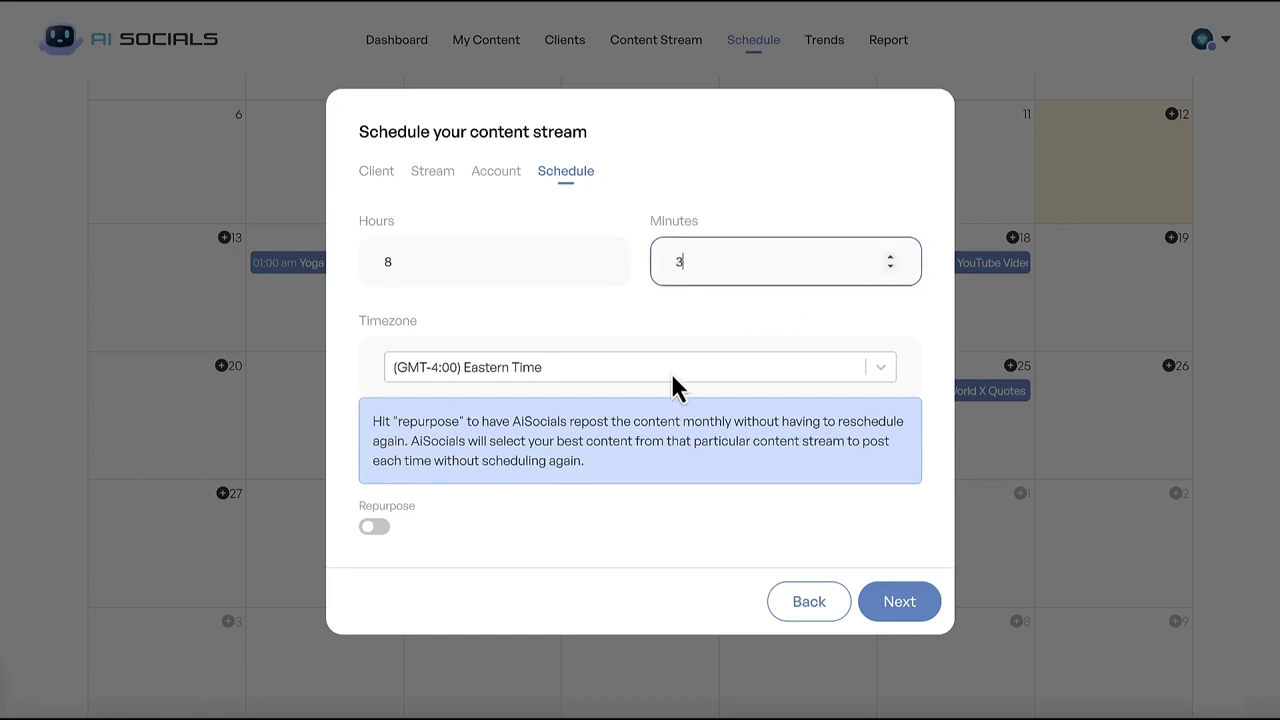
left_click(379, 524)
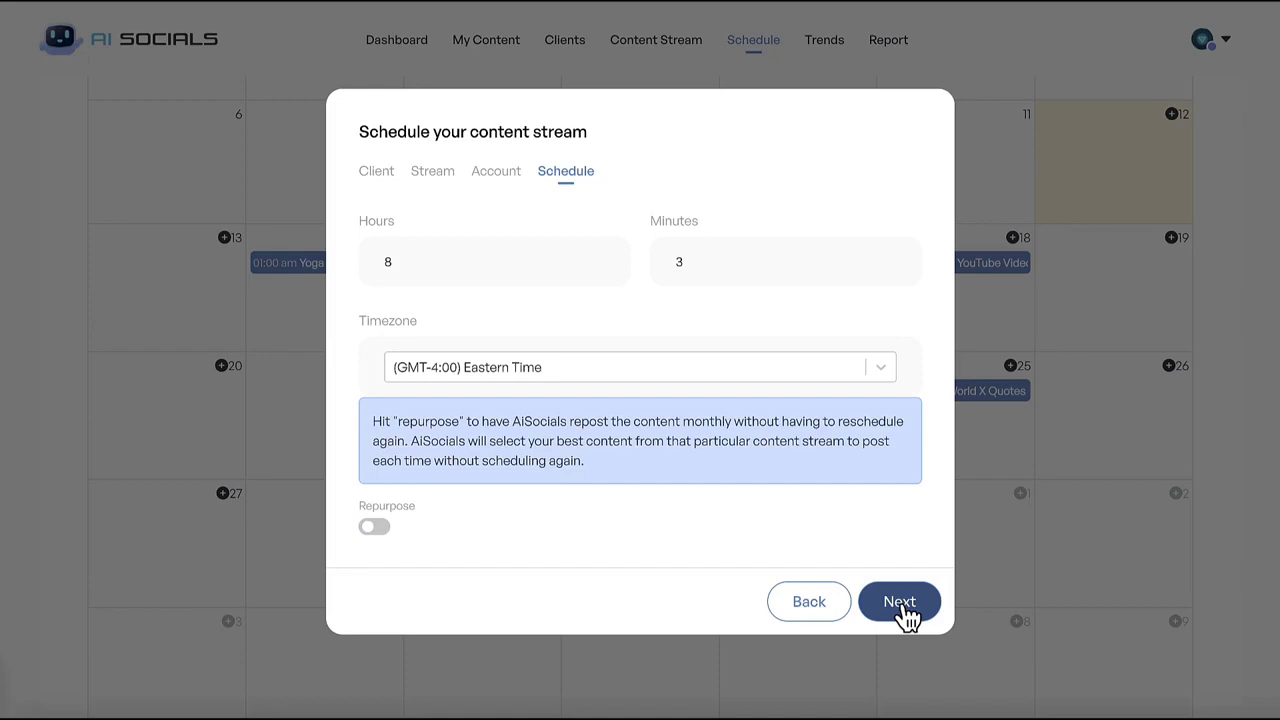
Step: Close the scheduling dialog and review the View Schedules table of scheduled content
left_click(900, 603)
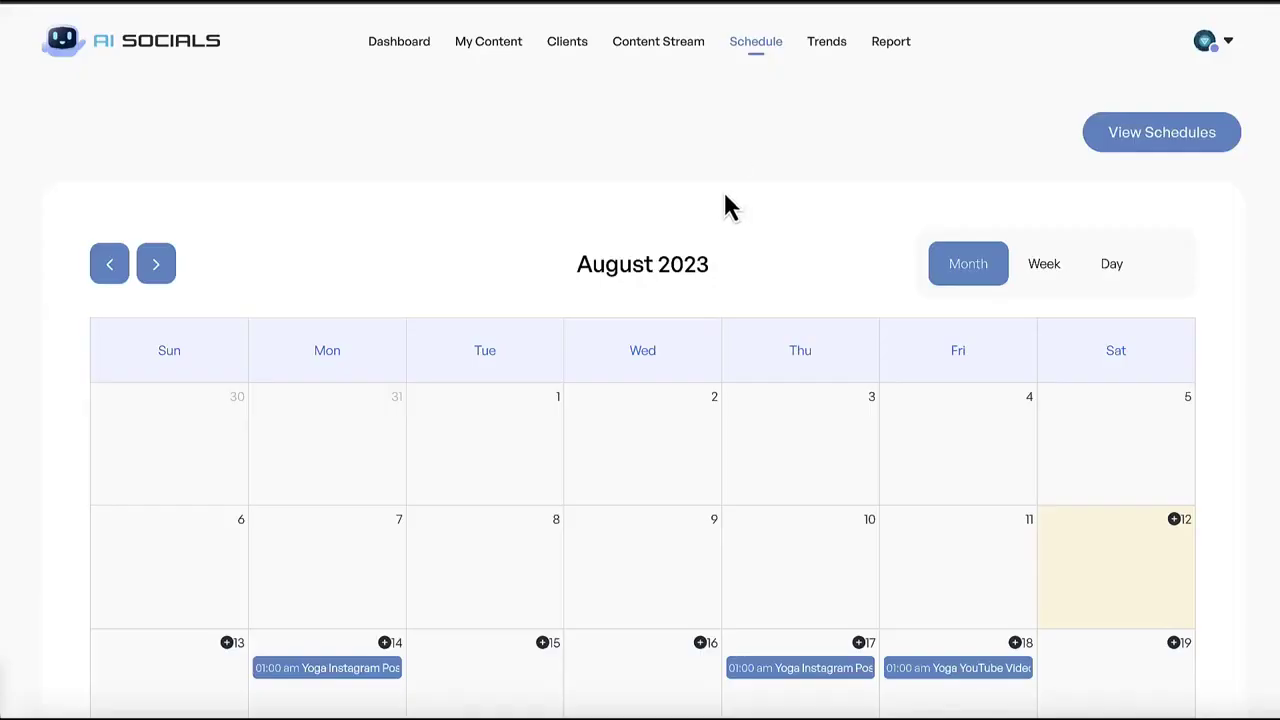
left_click(1124, 133)
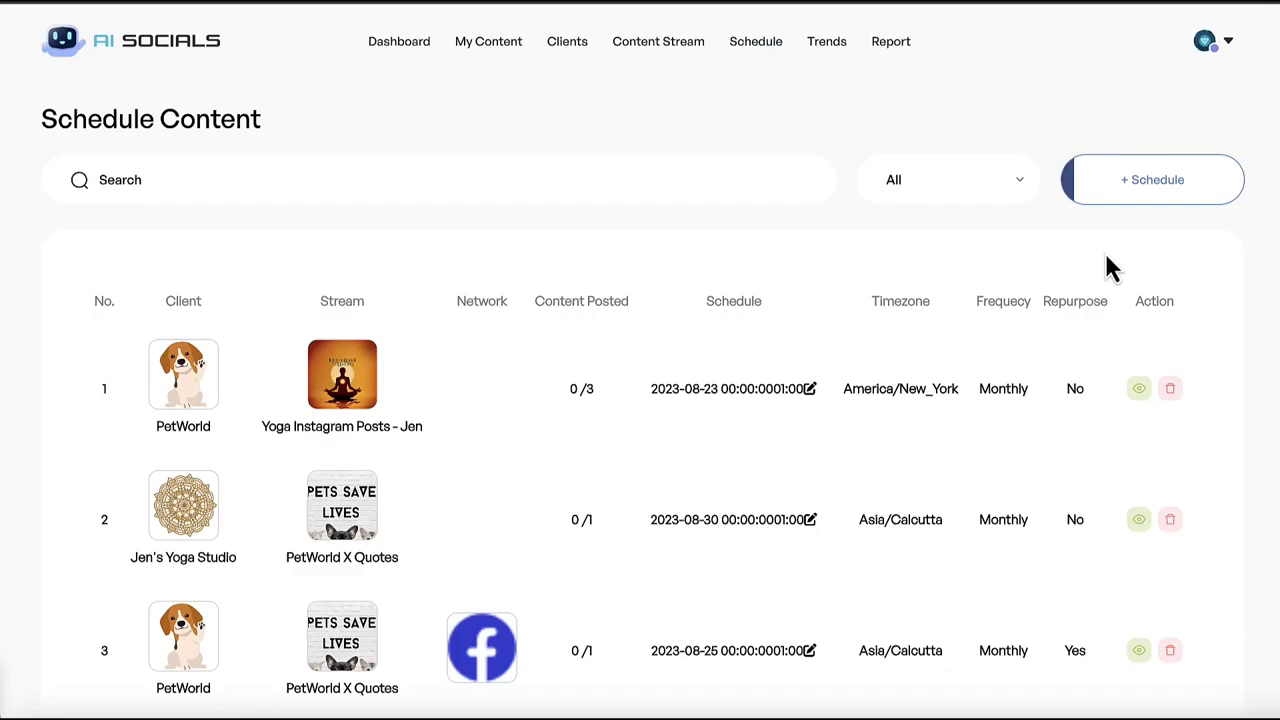
scroll(1106, 457, "down", 3)
scroll(1106, 457, "up", 2)
scroll(1106, 457, "up", 1)
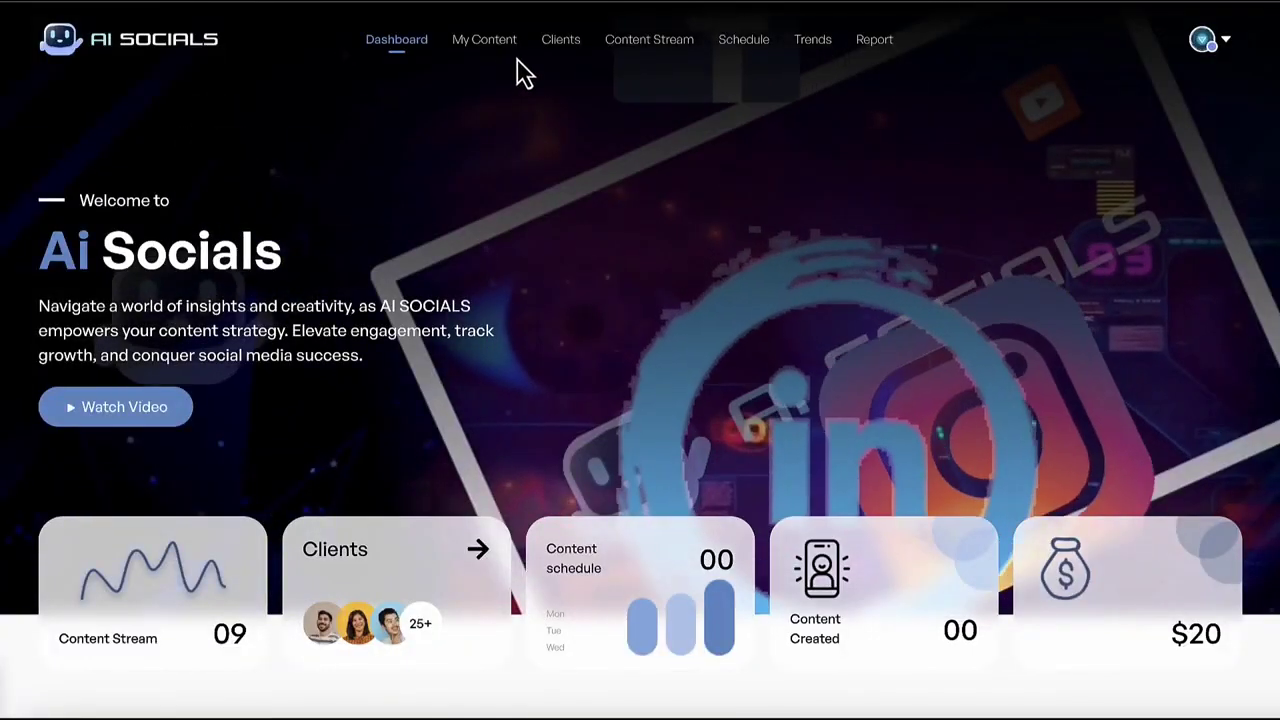
mouse_move(488, 41)
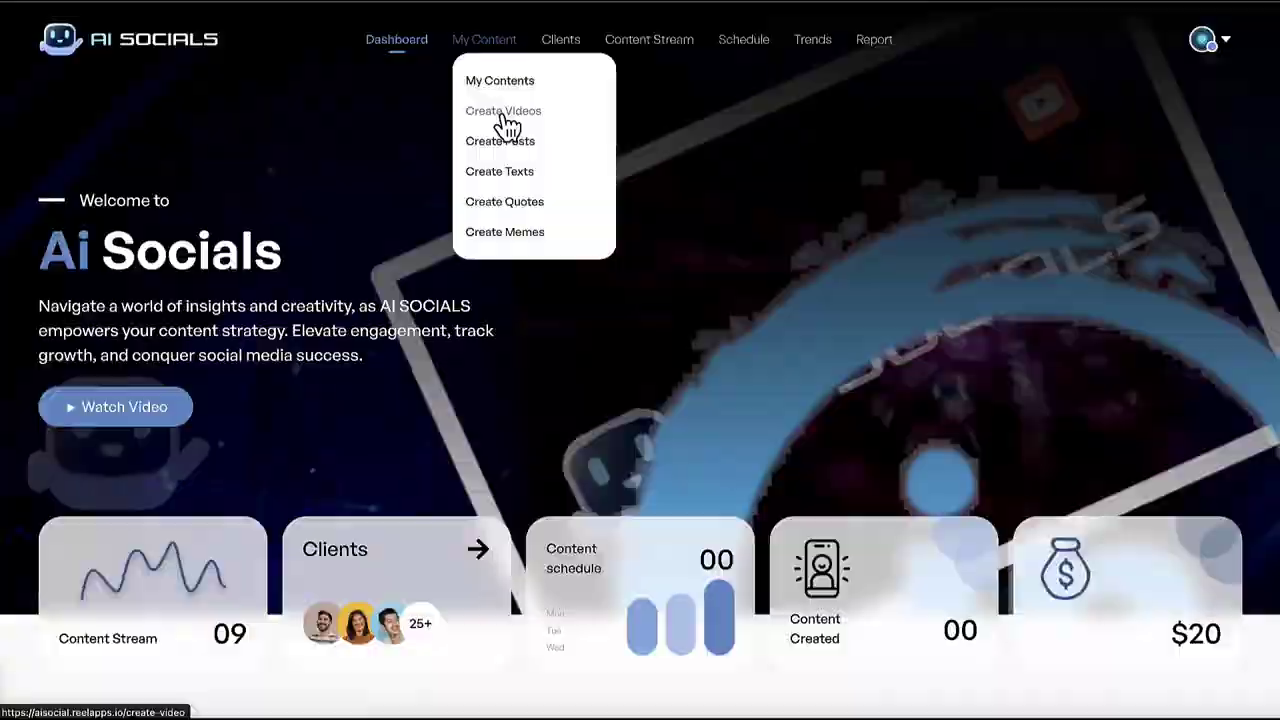
Step: Start a new video with campaign name 'Gym' and description 'starting crossfit'
left_click(505, 112)
left_click(311, 253)
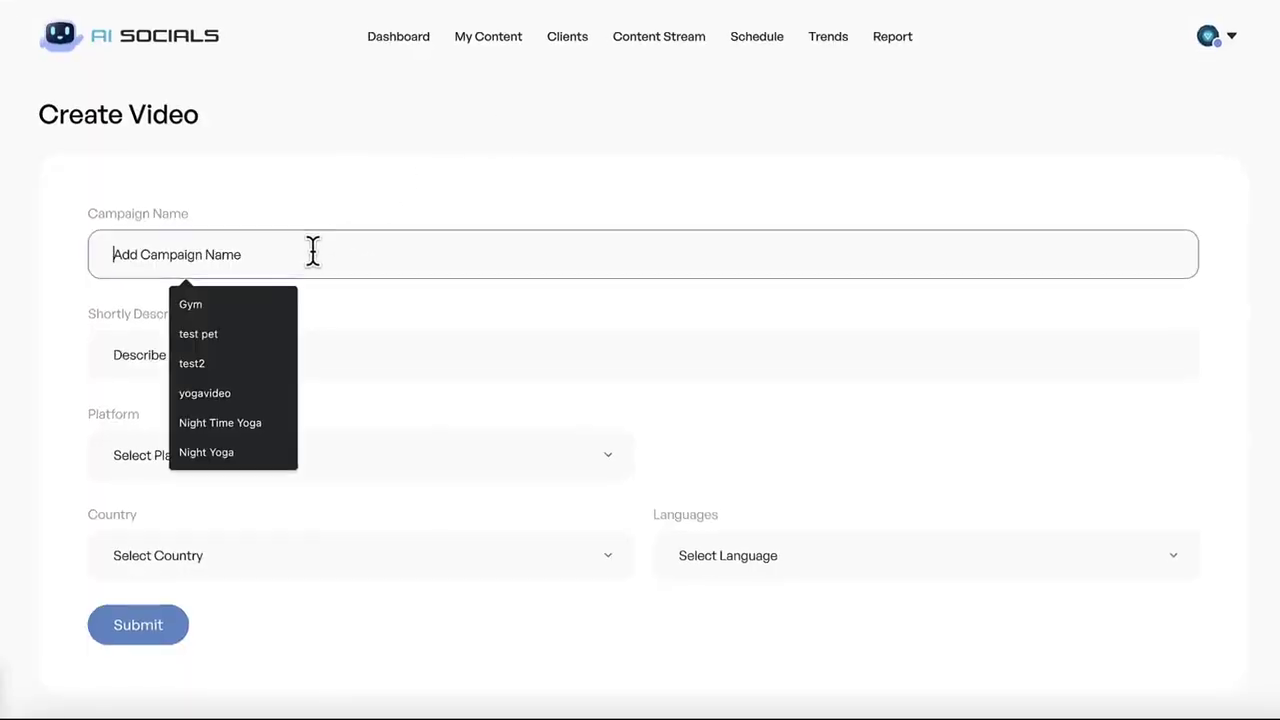
type("Gy")
type("m")
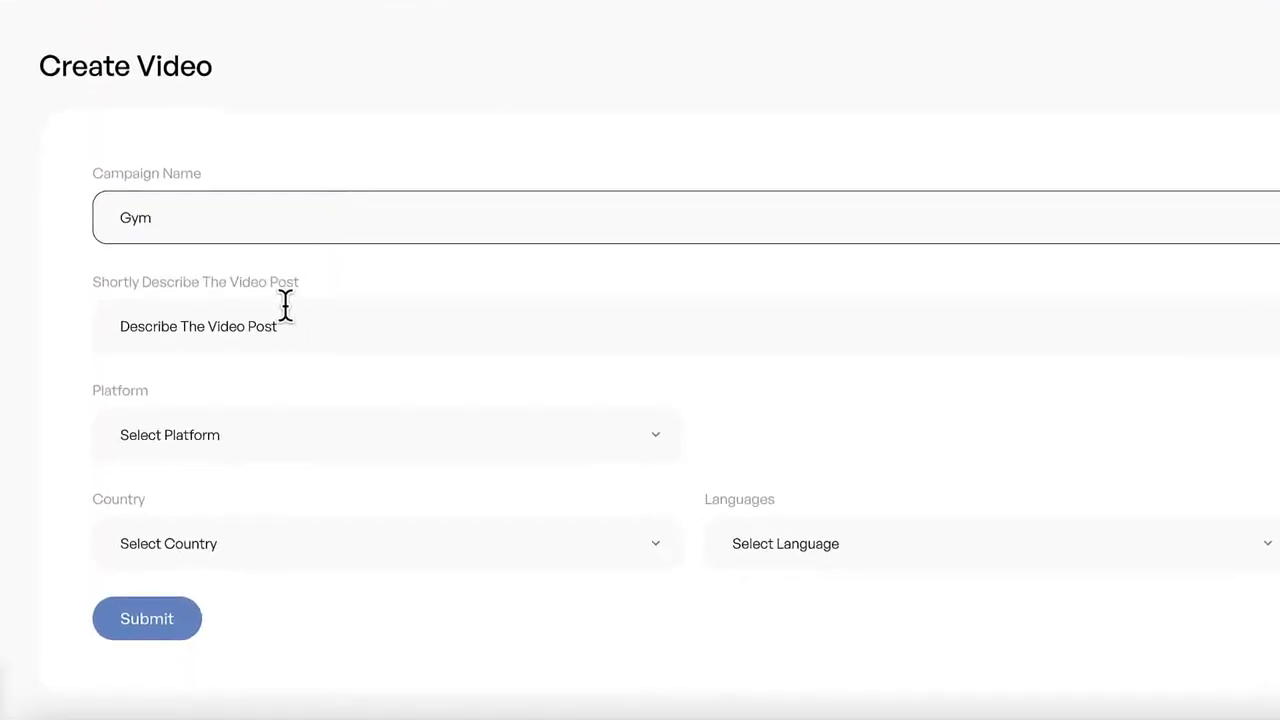
left_click(285, 310)
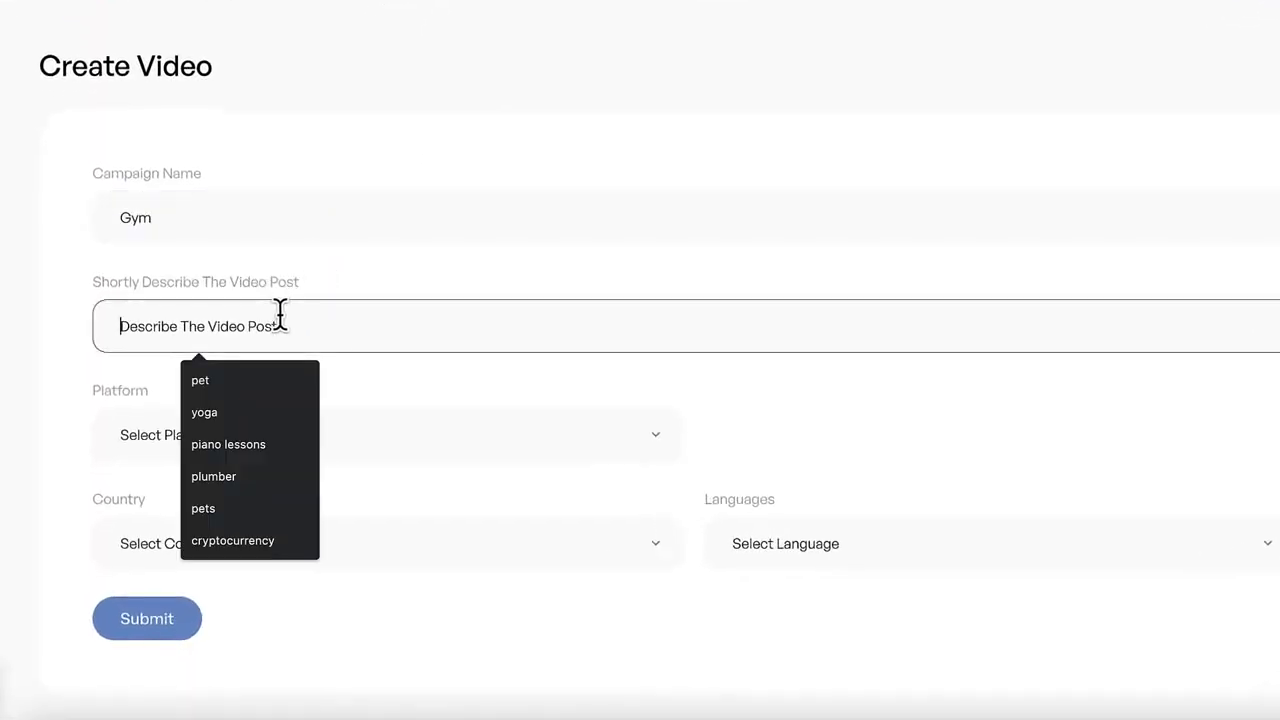
type("starting crossfit")
left_click(306, 263)
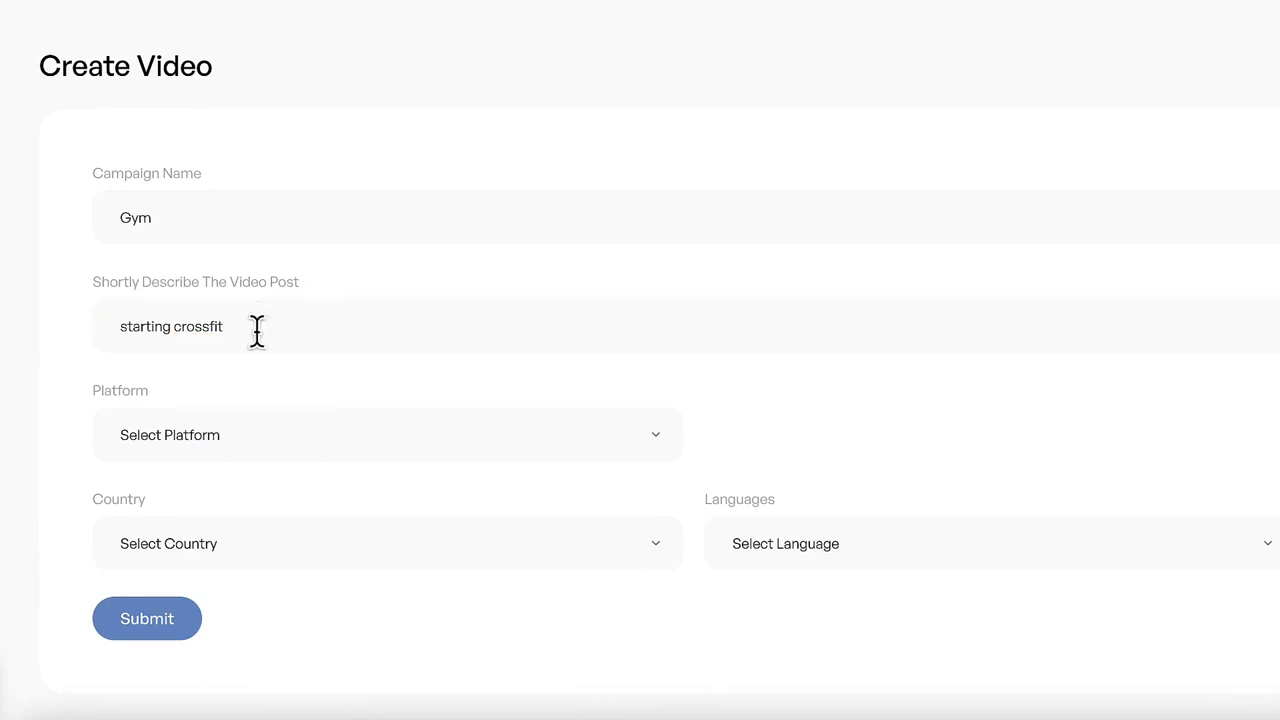
Step: Choose Standard YouTube videos as the platform and United States as the country
left_click(215, 435)
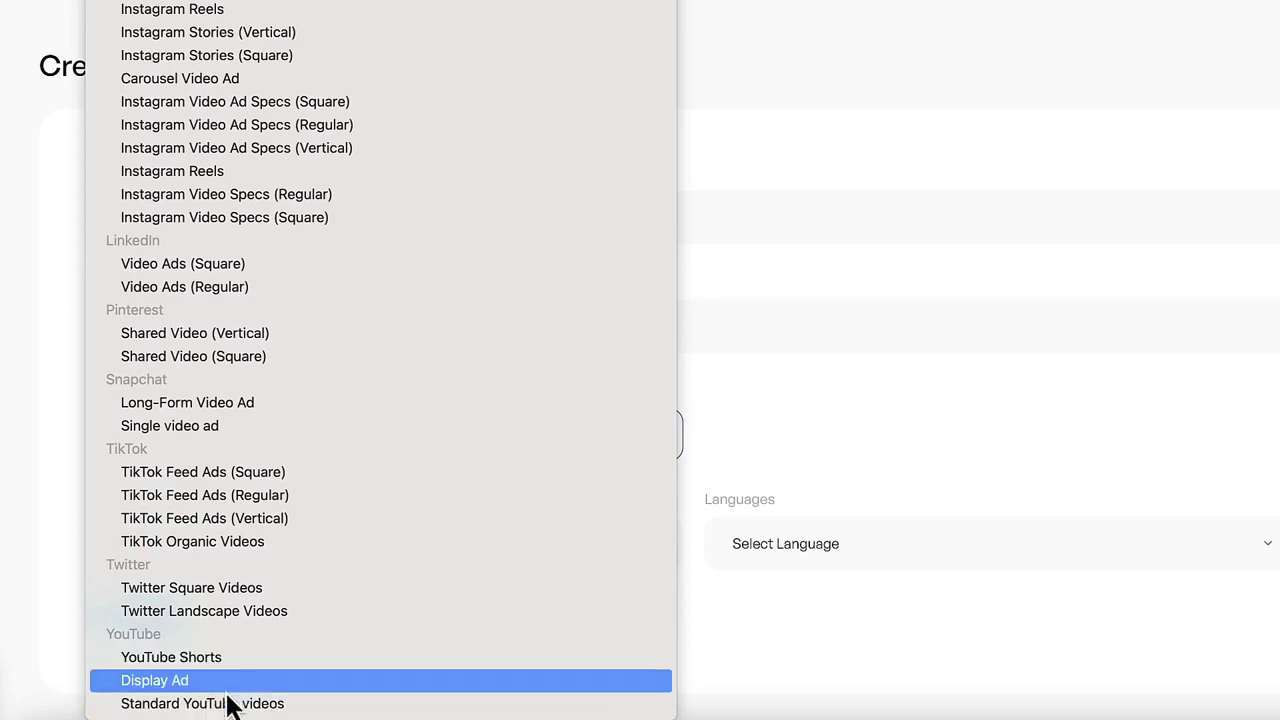
left_click(232, 704)
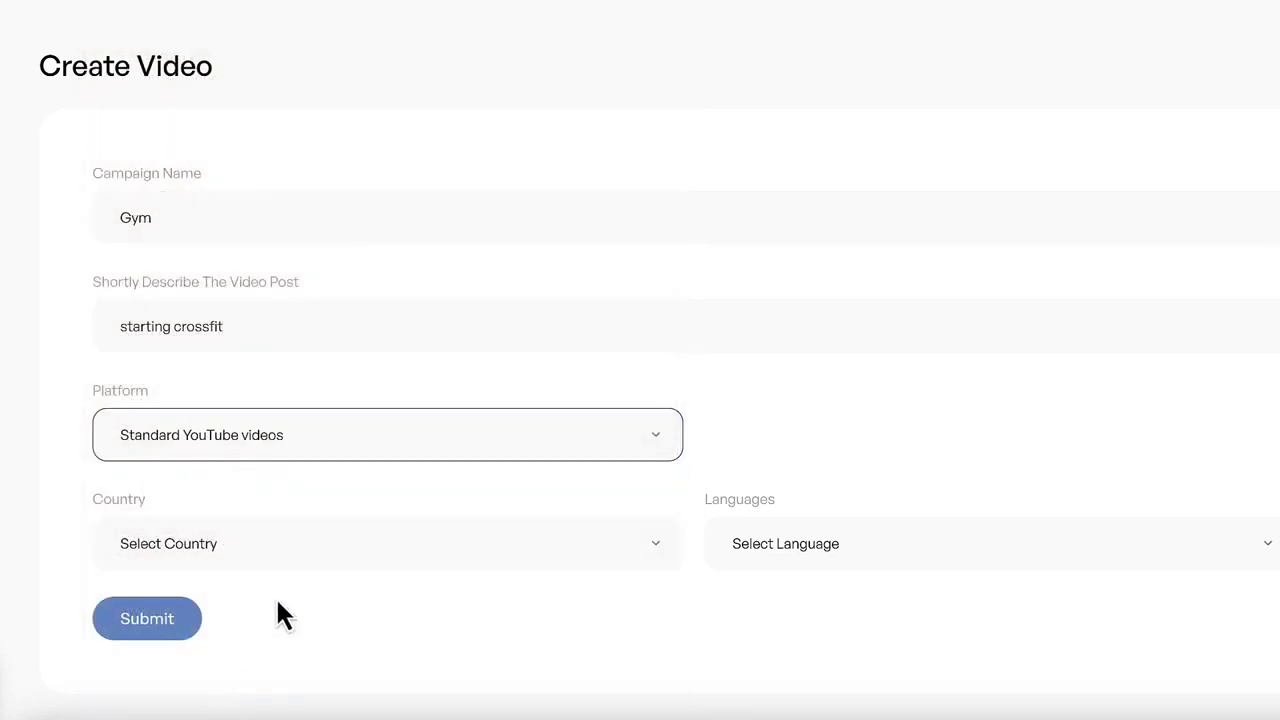
left_click(282, 548)
key("u")
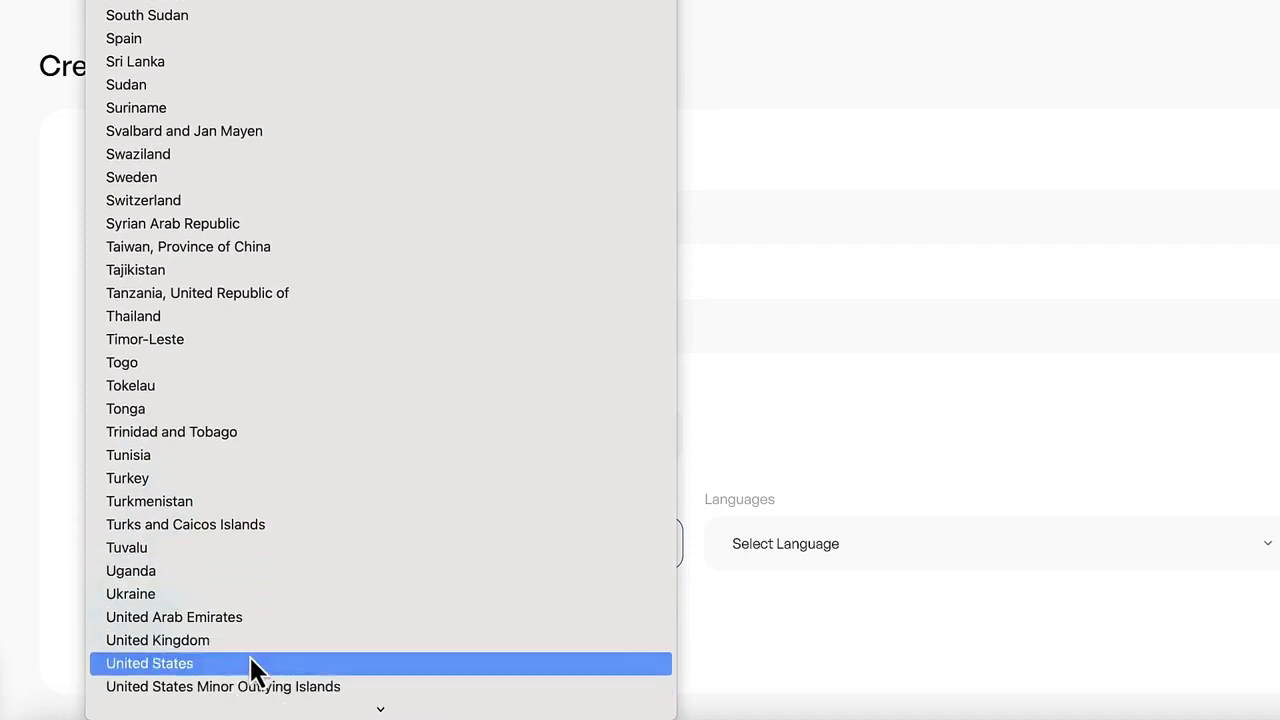
left_click(252, 665)
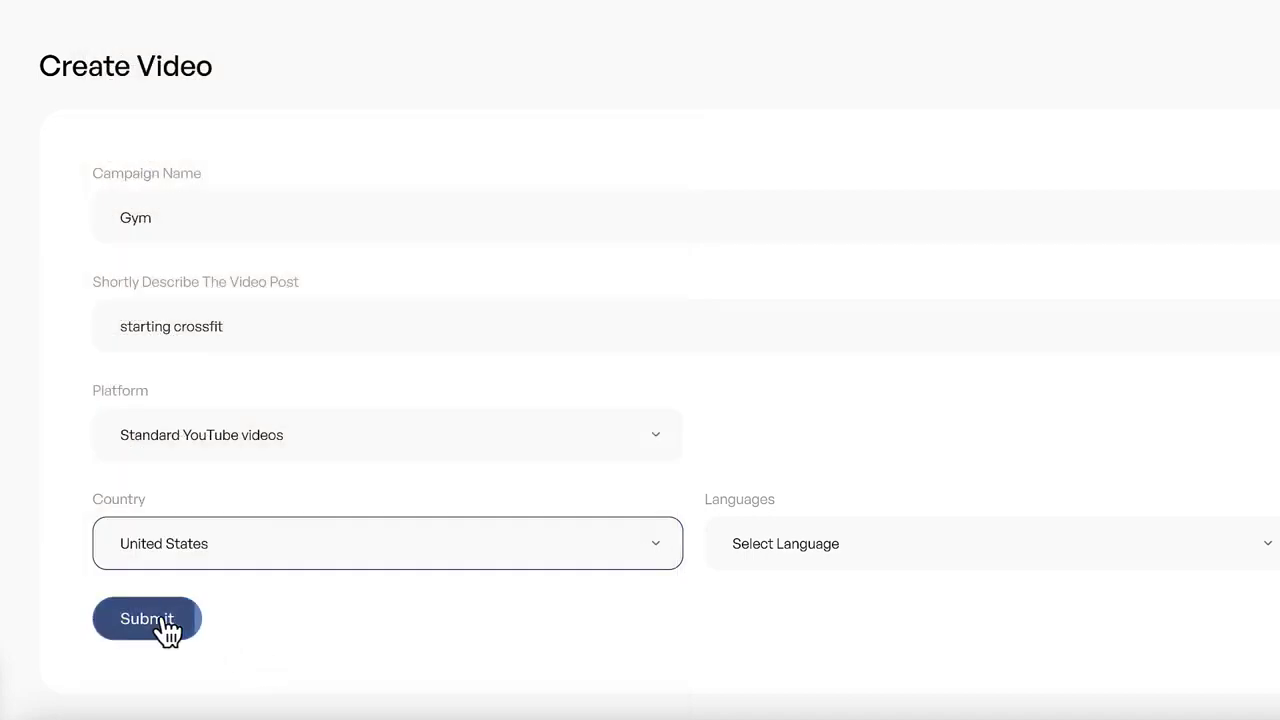
Step: Generate the crossfit script, review it, and convert it into a video
left_click(165, 628)
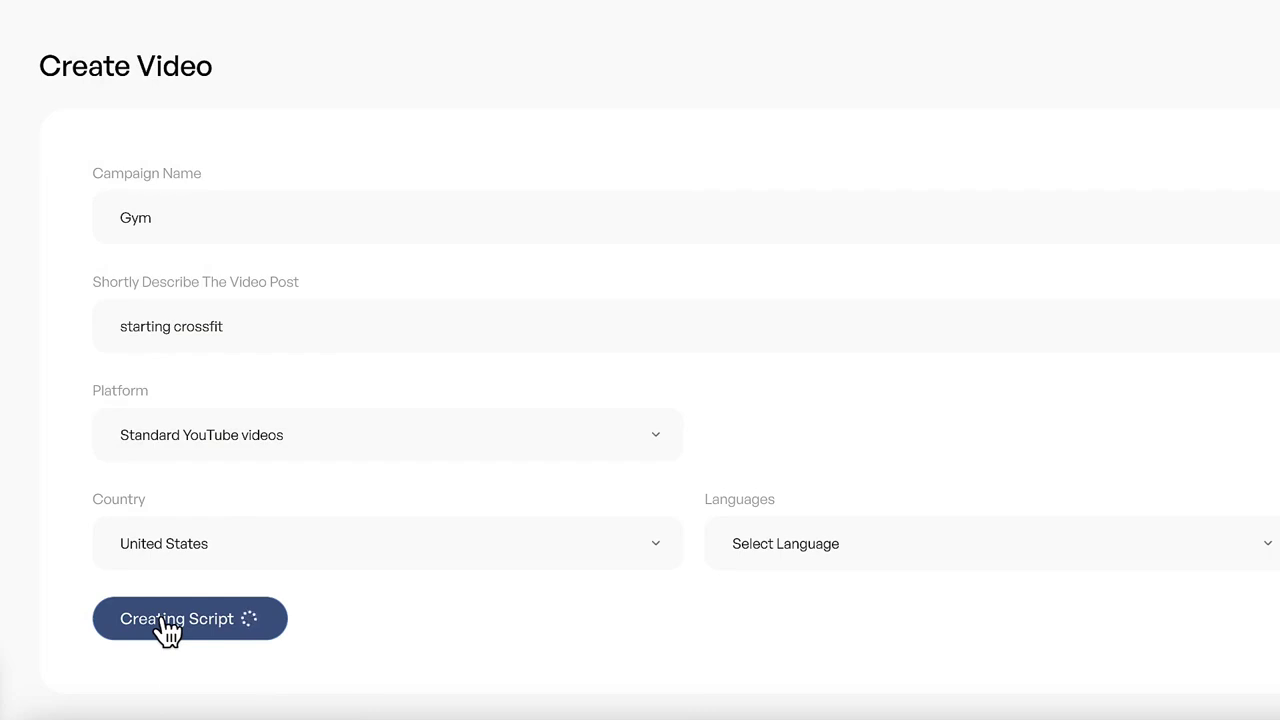
scroll(263, 337, "down", 2)
scroll(263, 337, "up", 2)
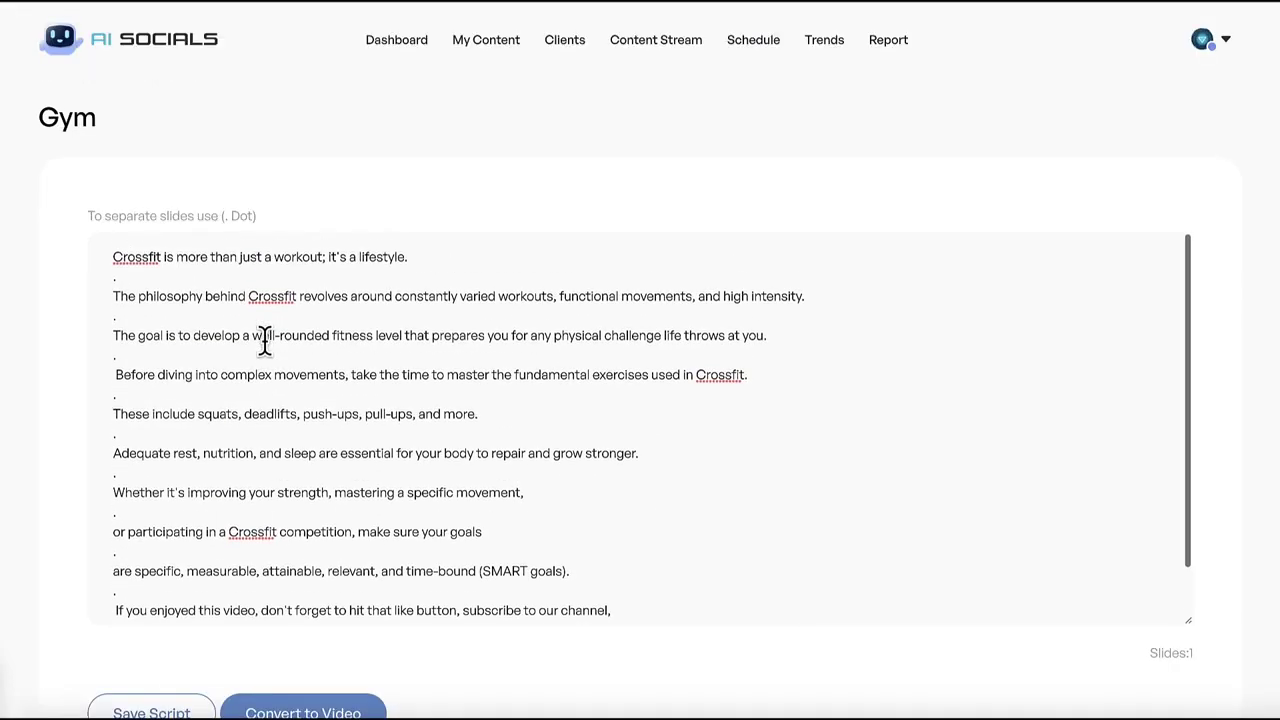
scroll(83, 408, "down", 1)
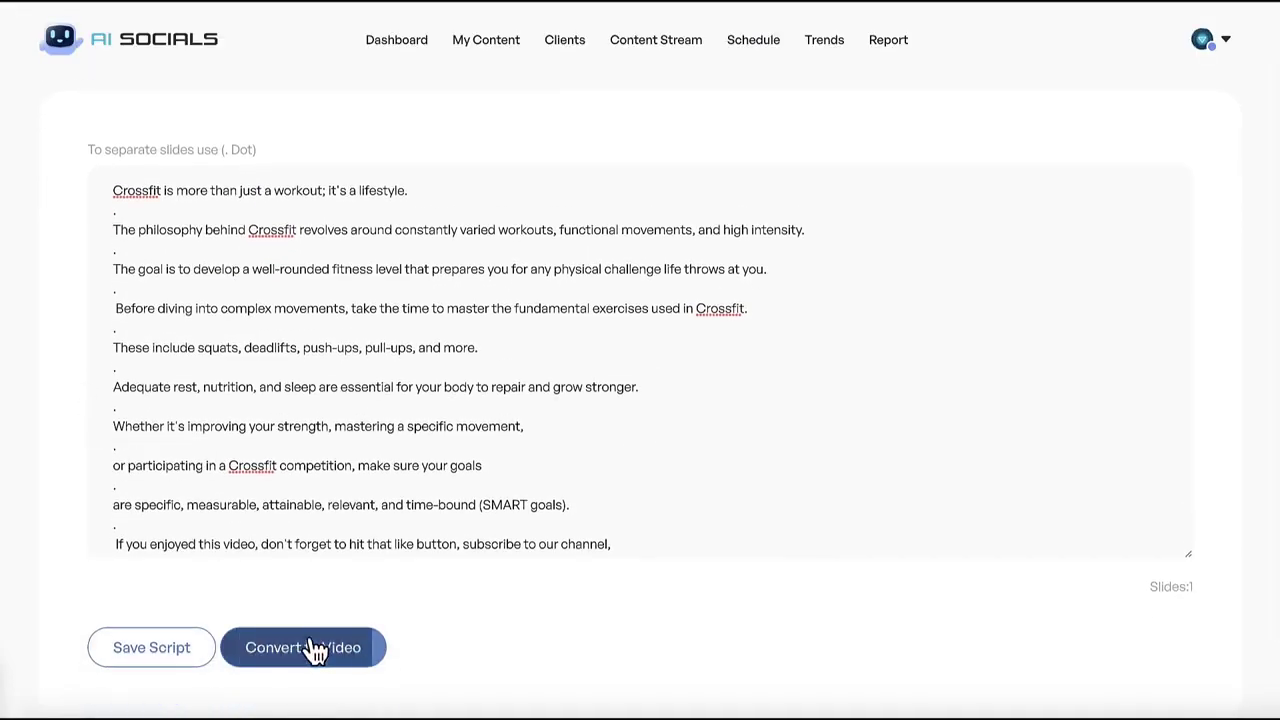
left_click(315, 650)
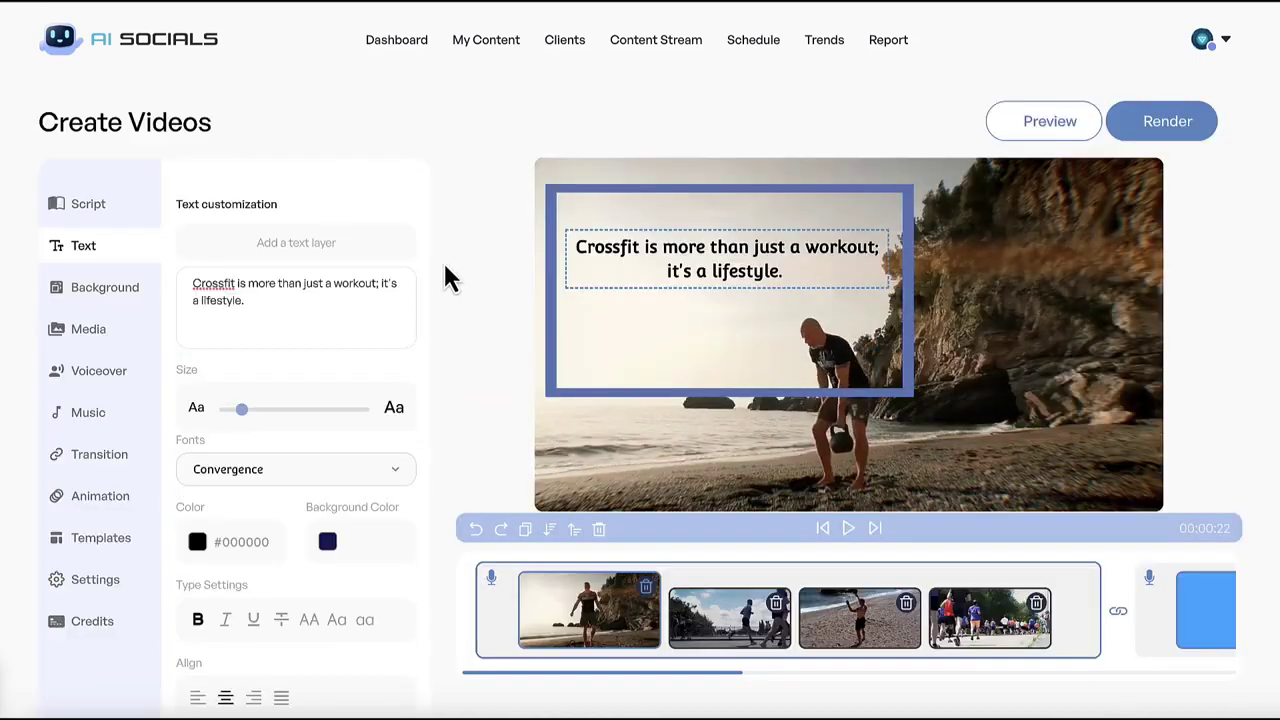
Step: Search the slide's background videos for 'work out' workout clips
left_click(112, 292)
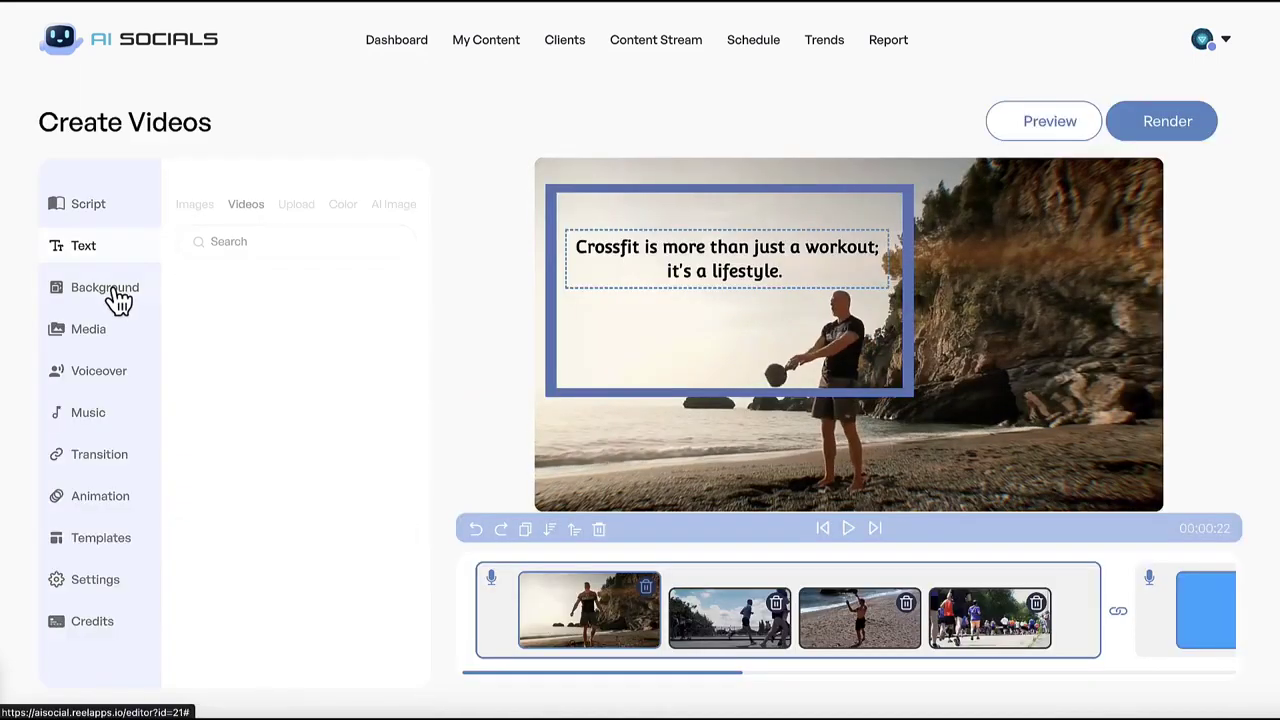
left_click(256, 241)
type("work out")
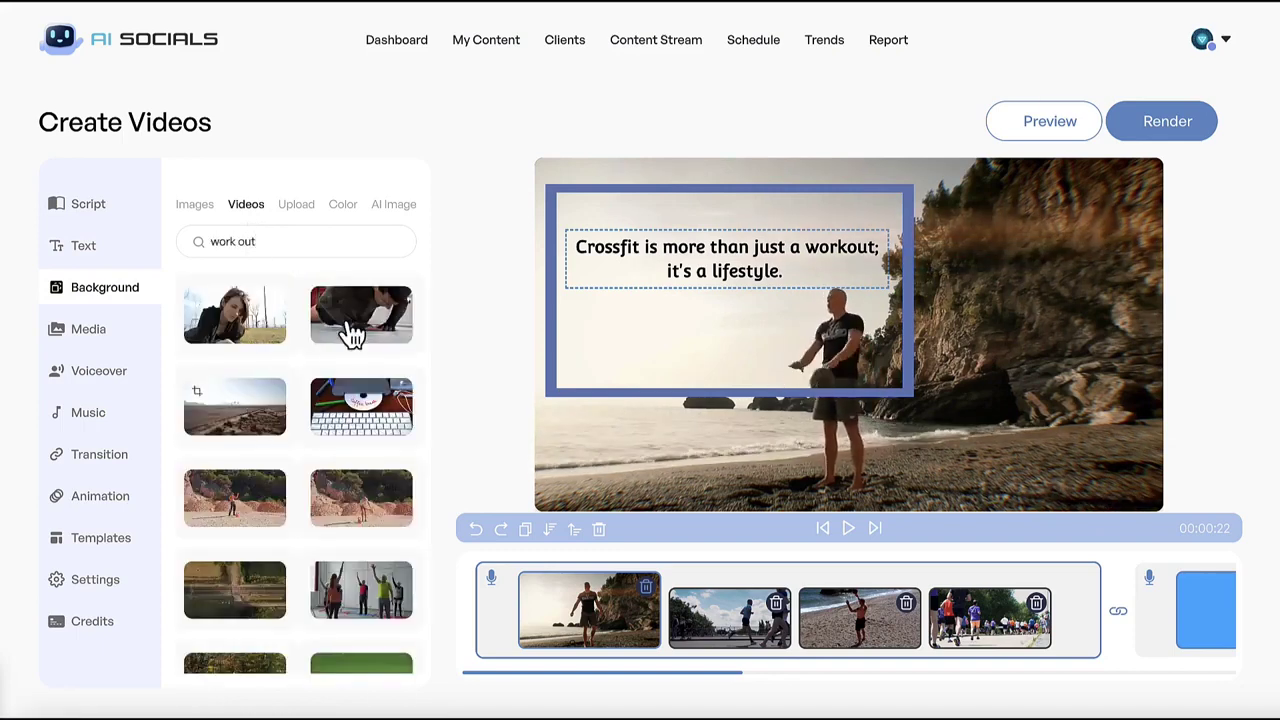
Step: Make the opening caption text slightly smaller
left_click(118, 249)
left_click(246, 411)
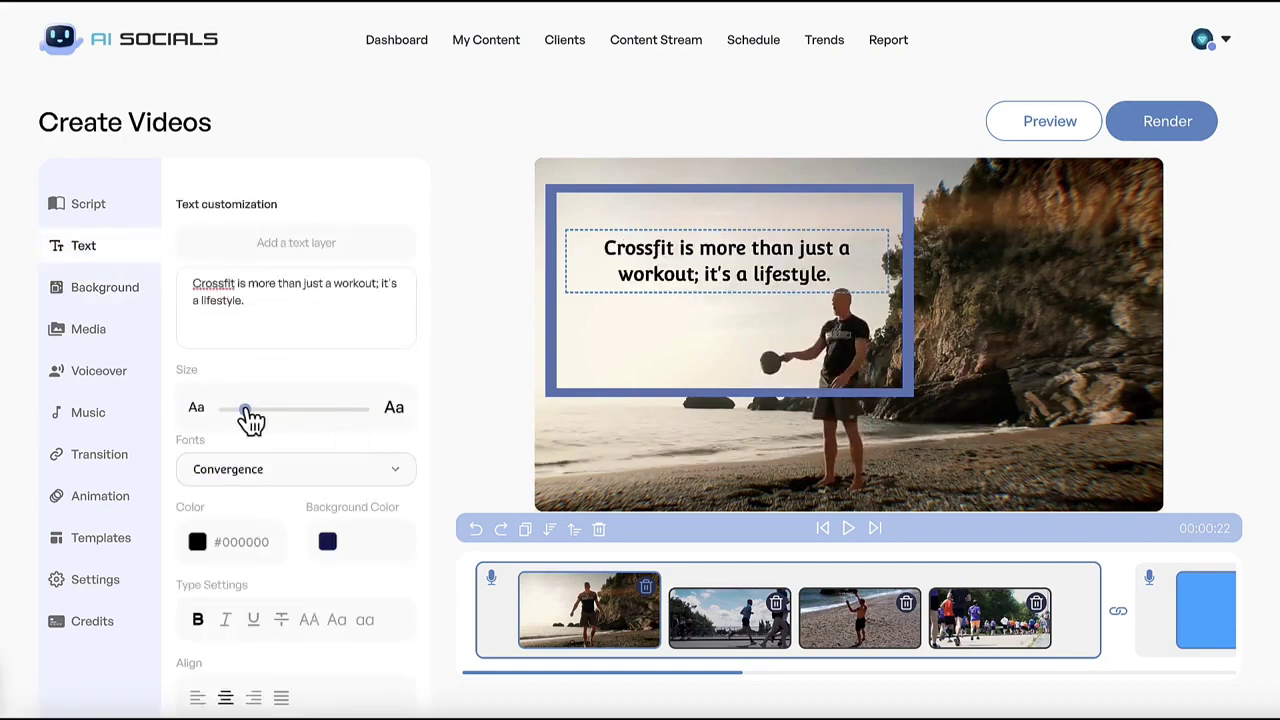
left_click_drag(250, 420, 244, 420)
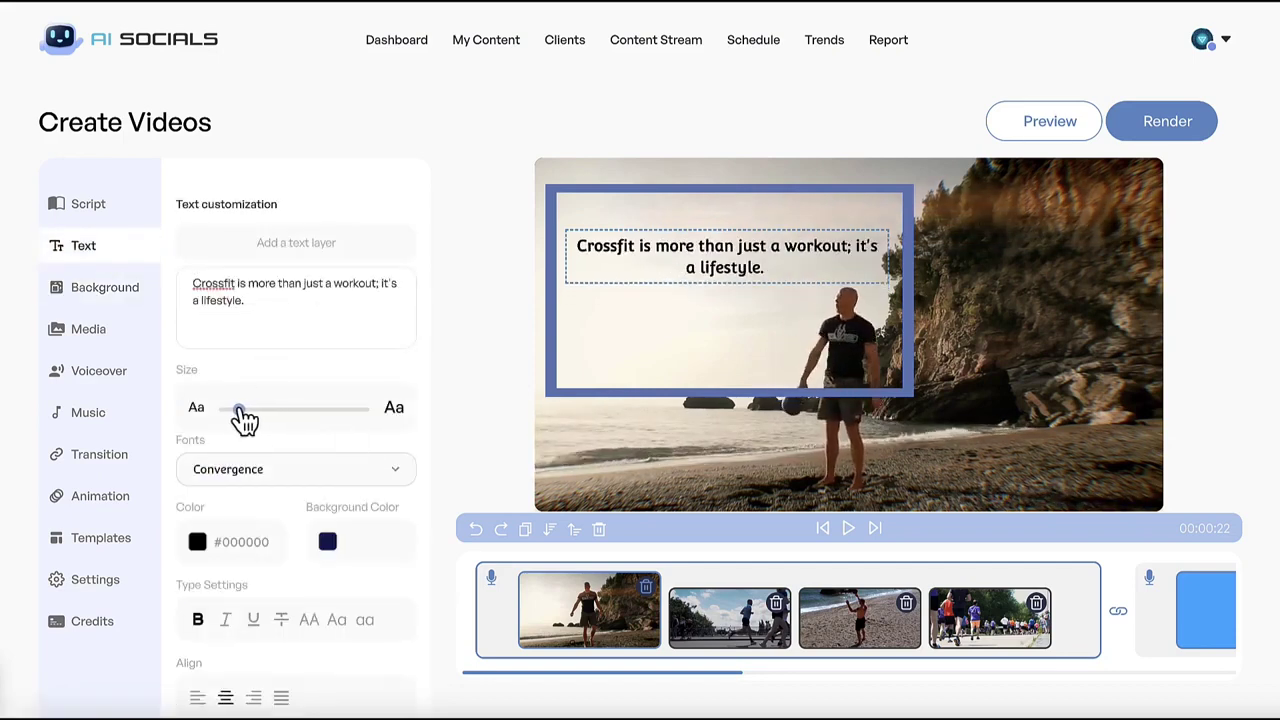
Step: Keep Ruth (Female), Neural as the voiceover voice and view the transition options
left_click(133, 372)
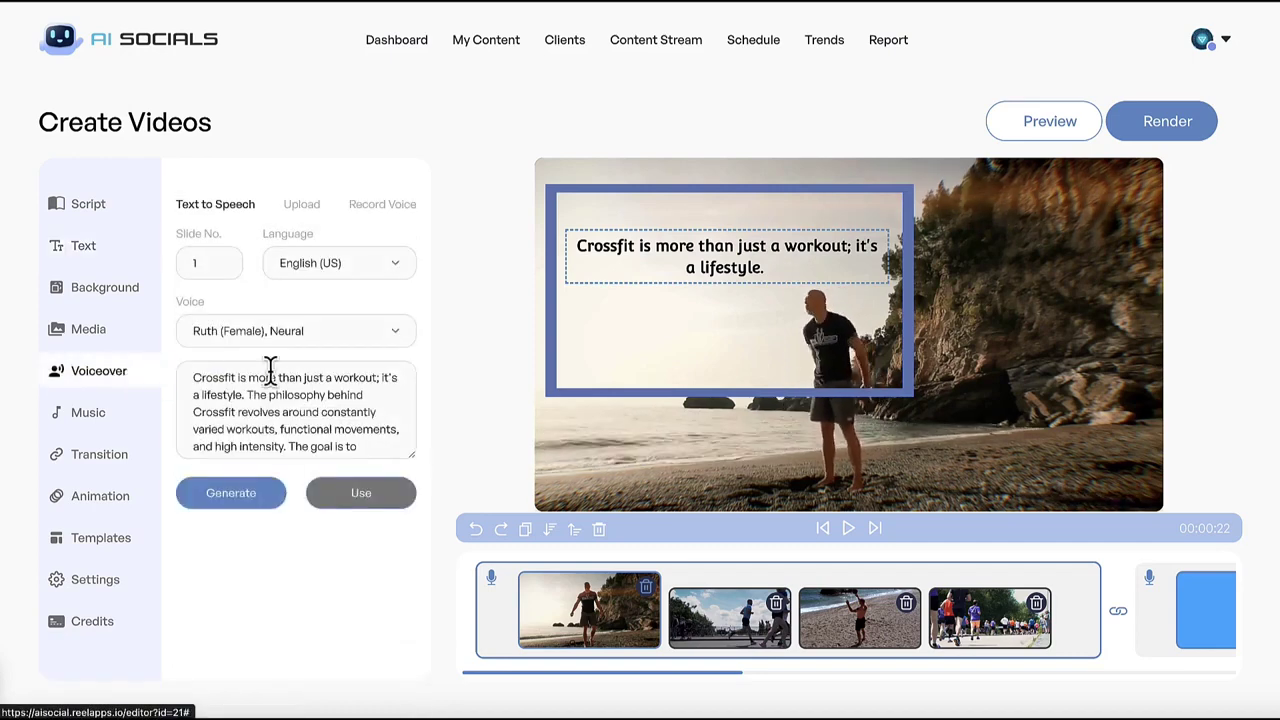
left_click(278, 331)
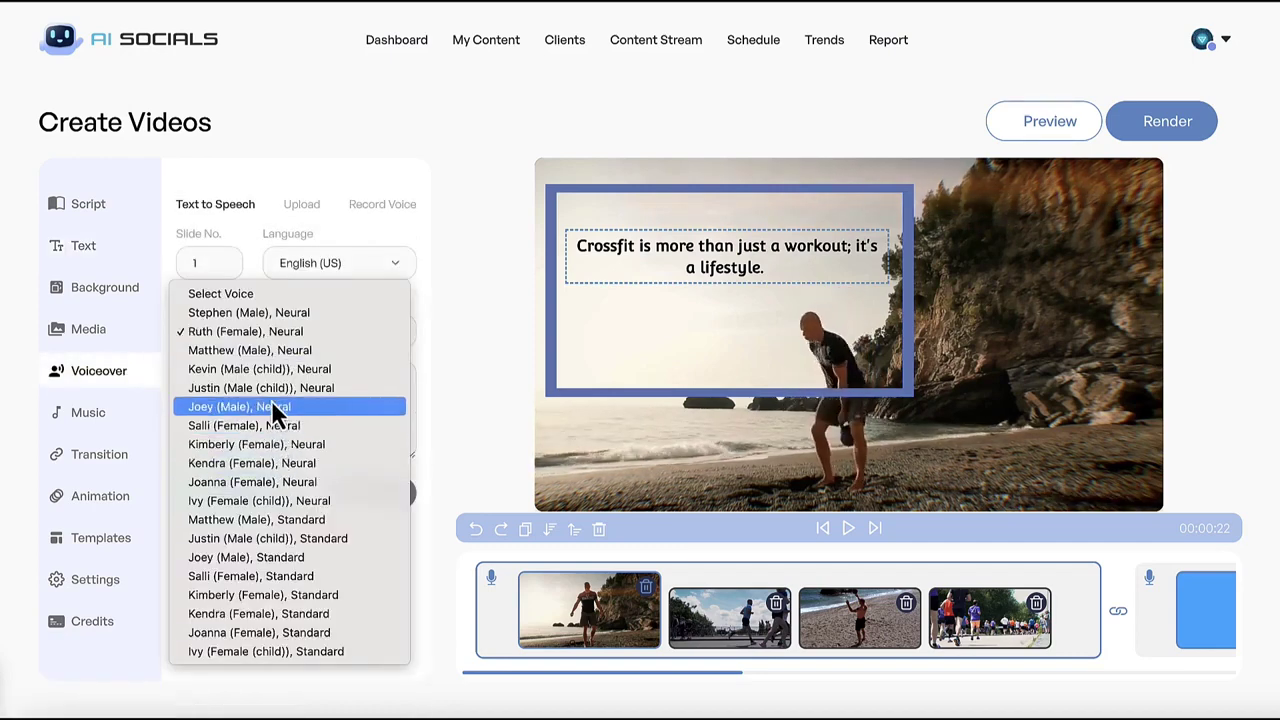
left_click(269, 328)
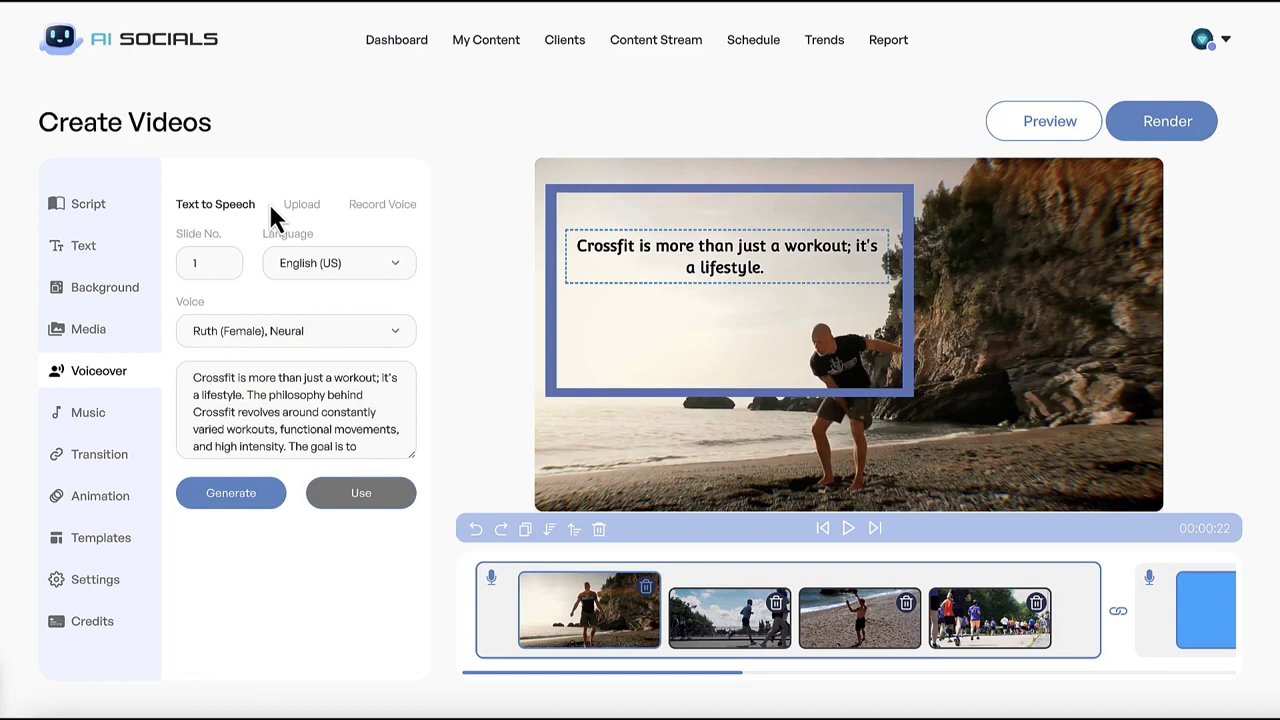
left_click(100, 458)
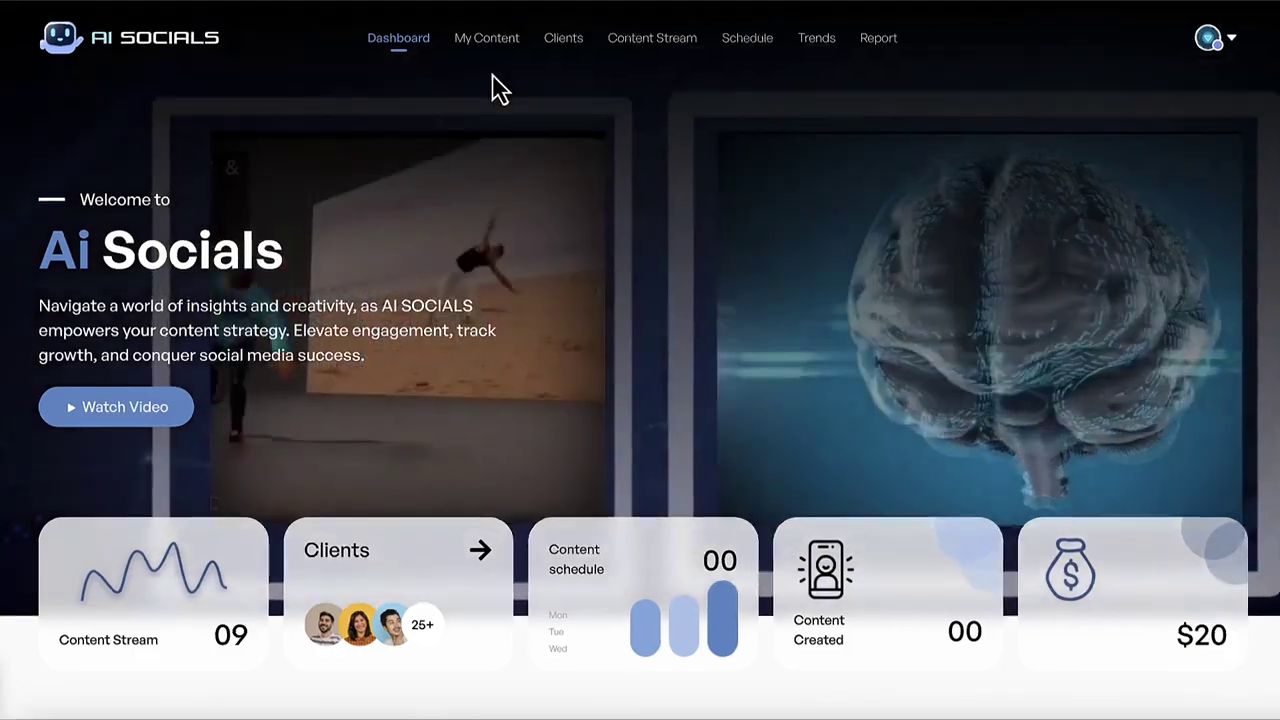
Step: Start new text content with campaign name 'yoga'
left_click(484, 39)
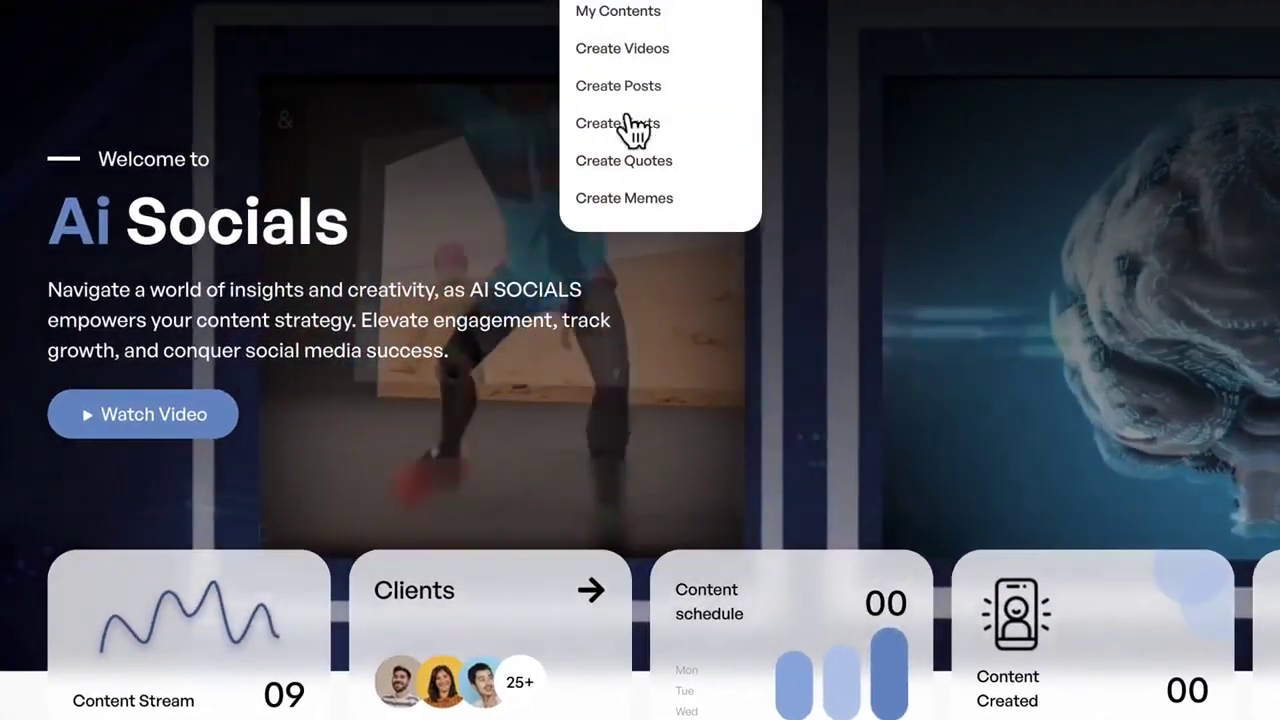
left_click(634, 124)
left_click(317, 229)
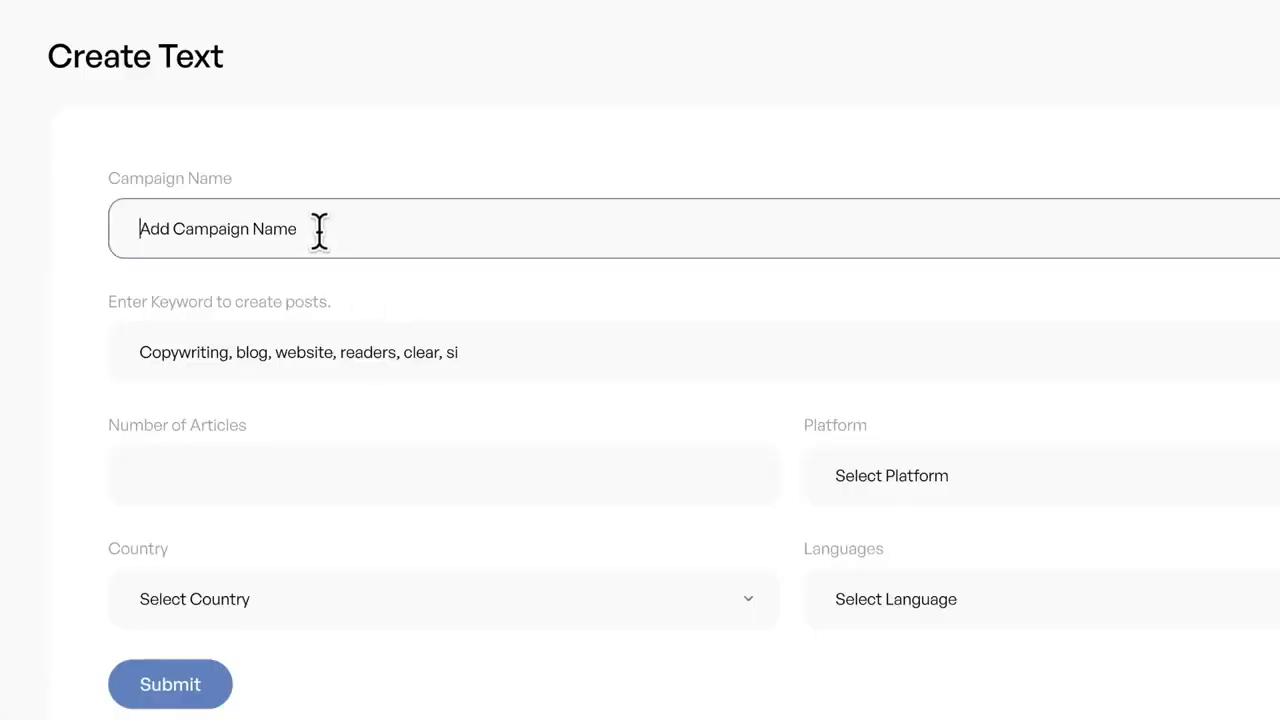
type("yoga")
Step: Enter the keyword 'YouTube description for yoga tips video' and open the text platform list
left_click(308, 362)
type("YouTube description for yoga tips video")
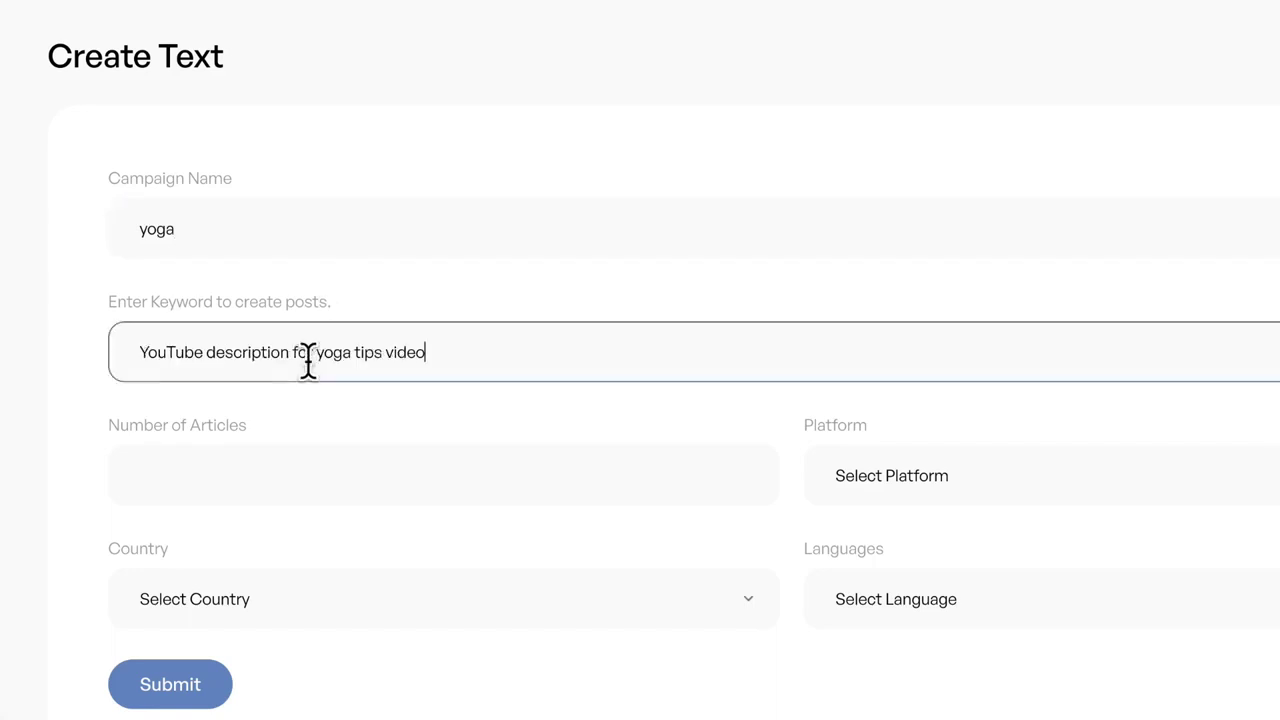
left_click(812, 462)
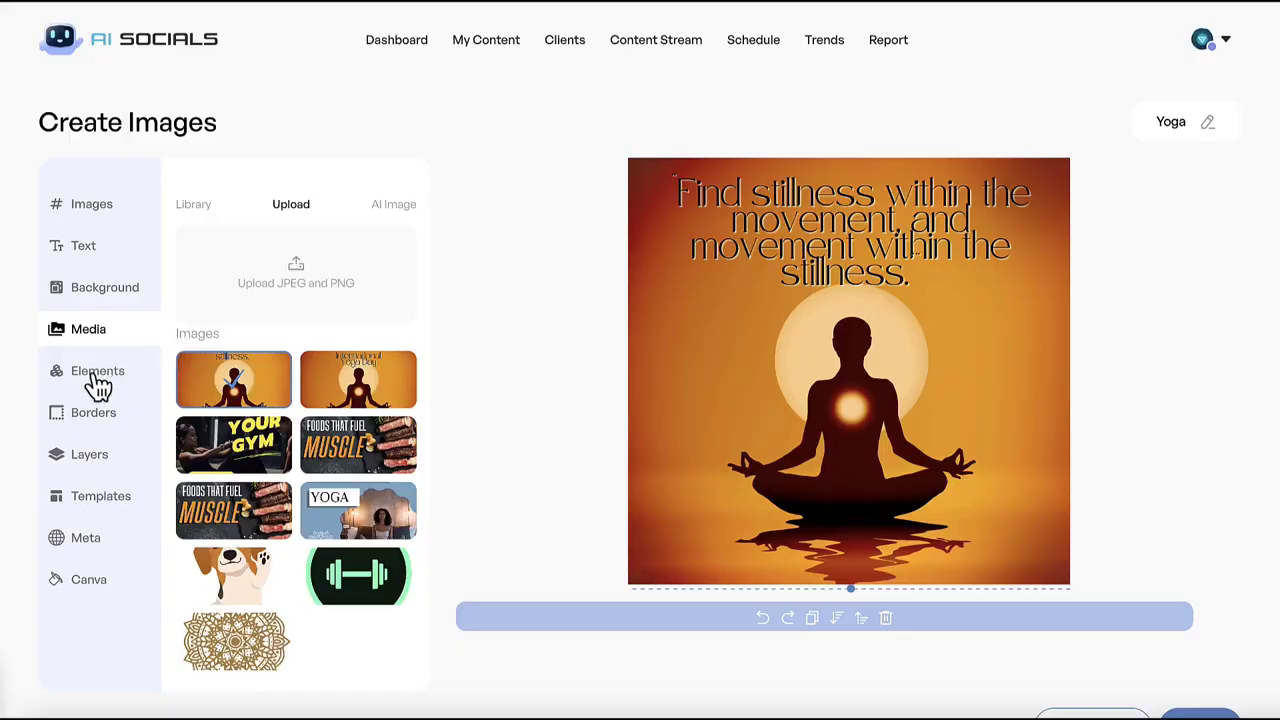
left_click(98, 385)
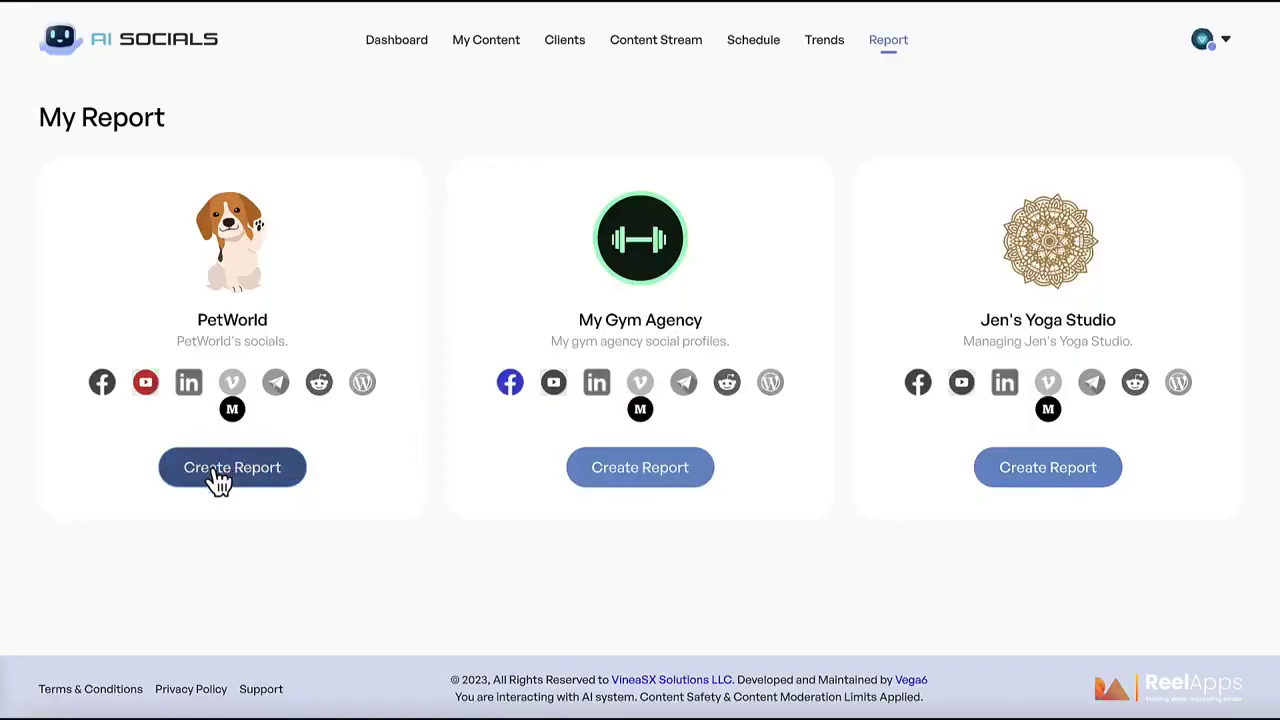
Step: Start PetWorld's report and set it to August 2023
left_click(216, 469)
left_click(446, 413)
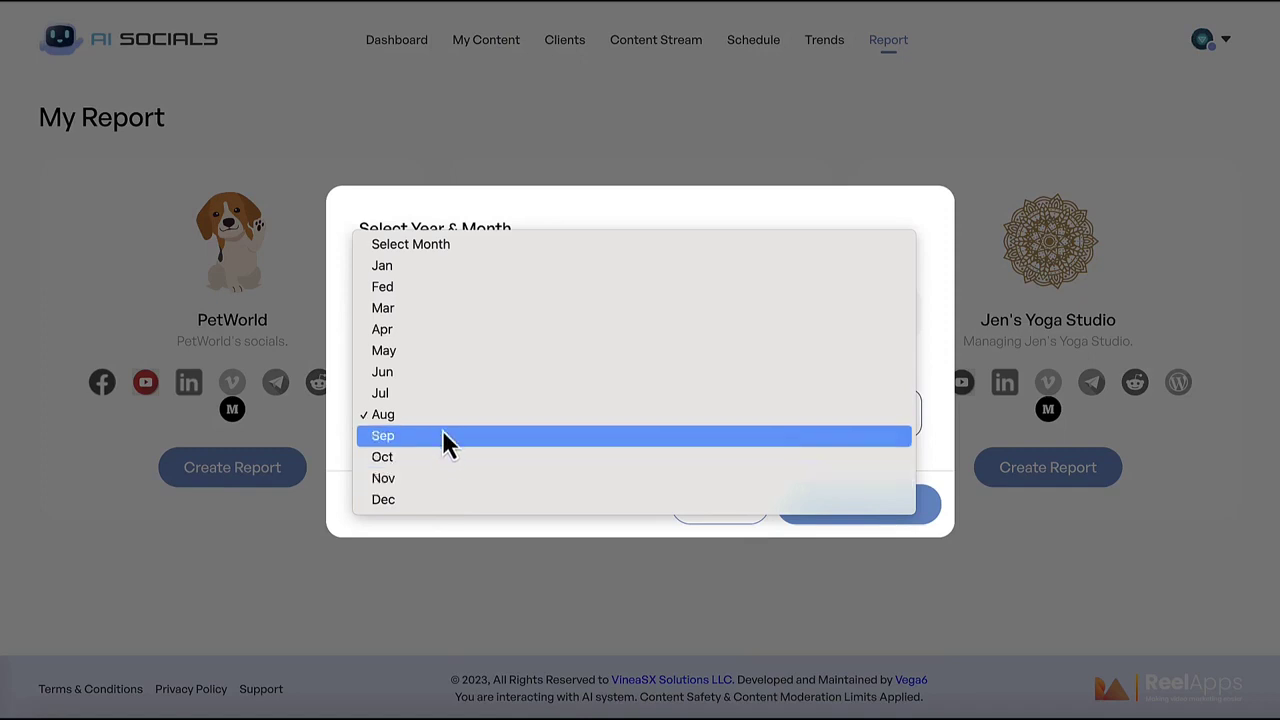
left_click(443, 420)
left_click(476, 314)
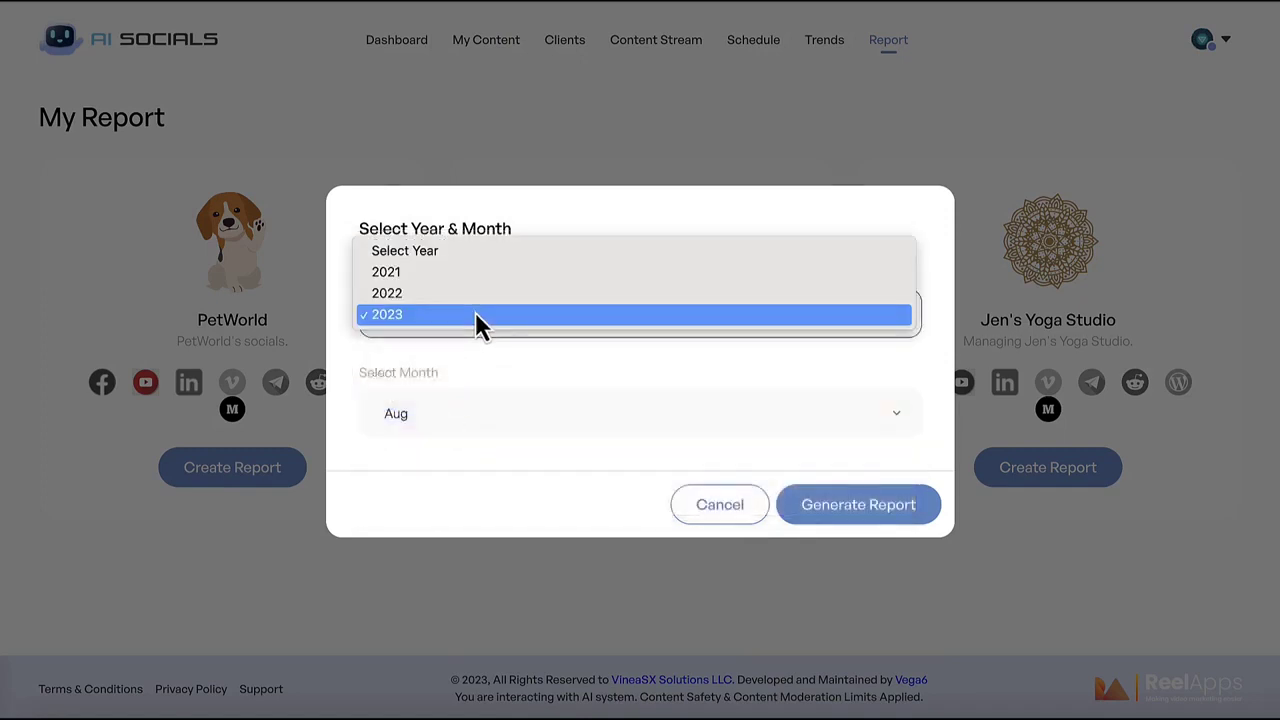
left_click(475, 314)
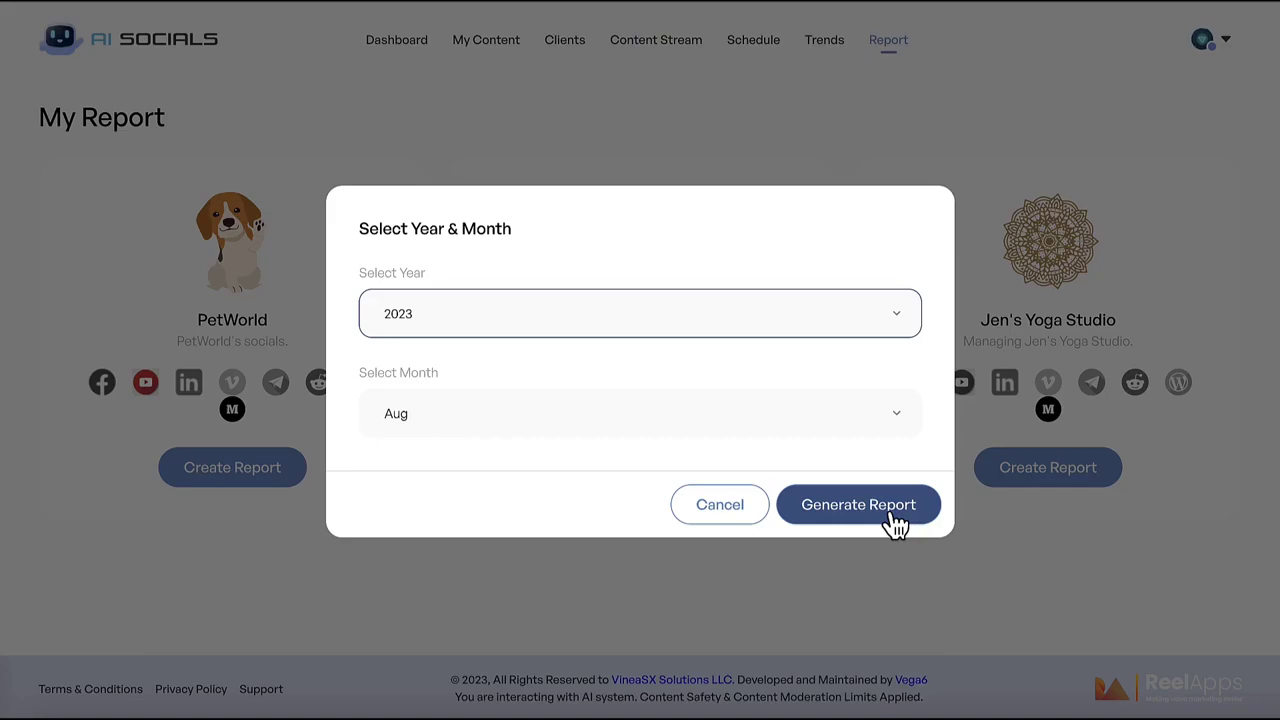
left_click(735, 506)
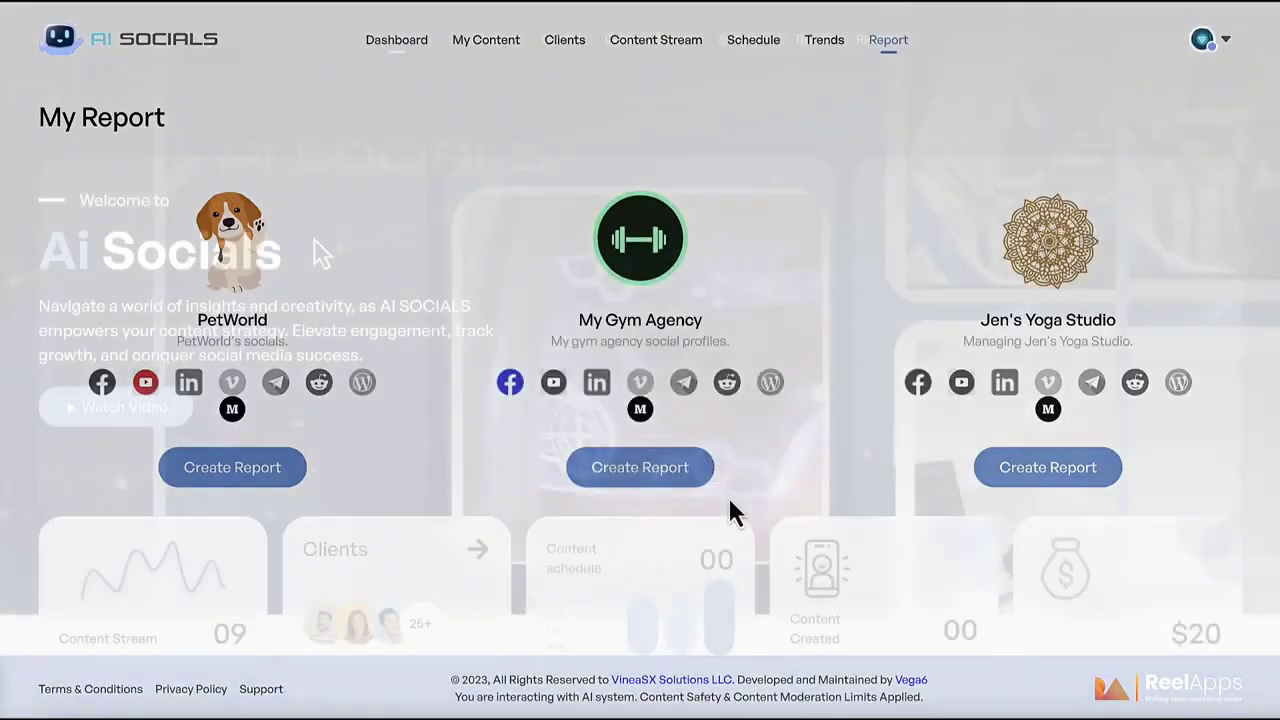